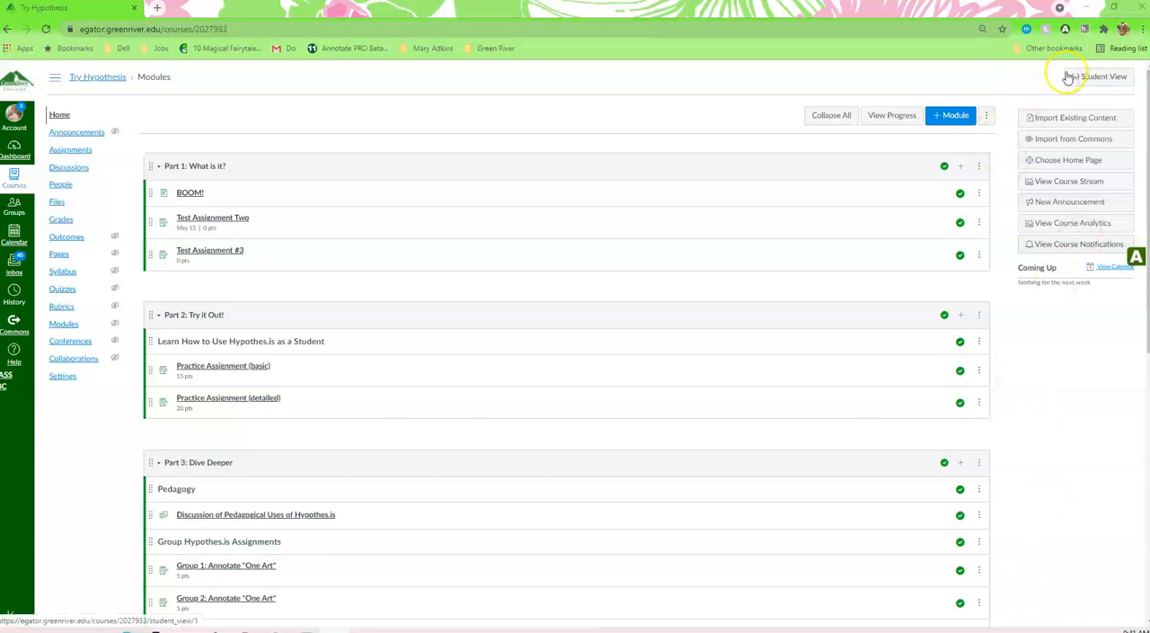
Step: Look over the Annotate PRO extension's editing options, reload the course page and expand the Annotate PRO sidebar
{"action": "left_click", "coordinate": [1066, 29]}
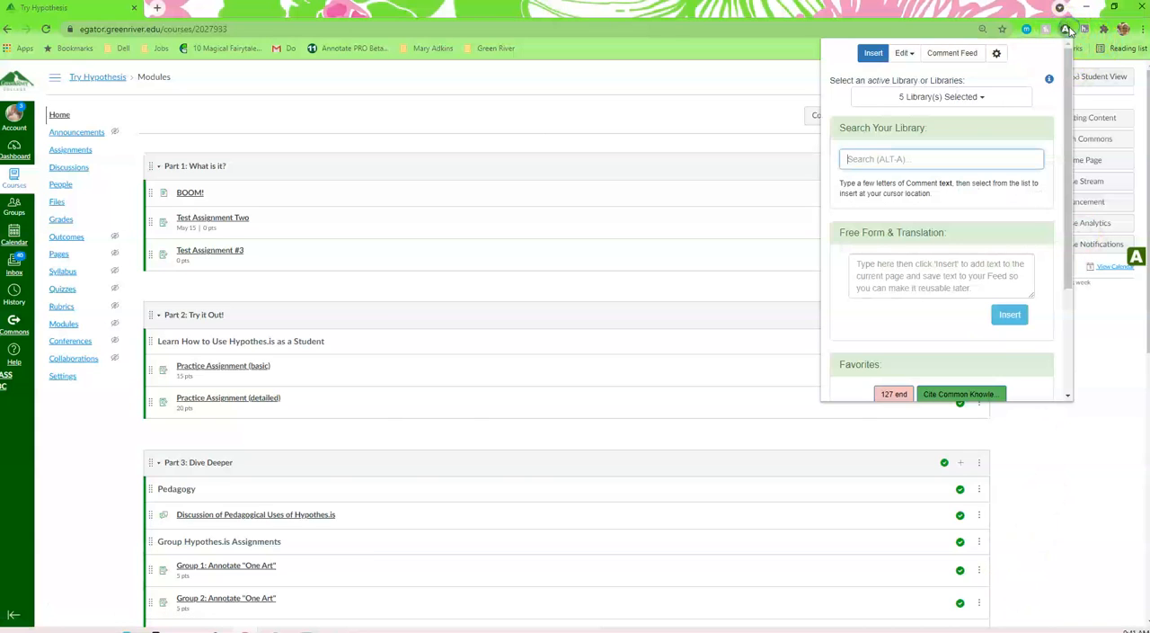
{"action": "left_click", "coordinate": [908, 54]}
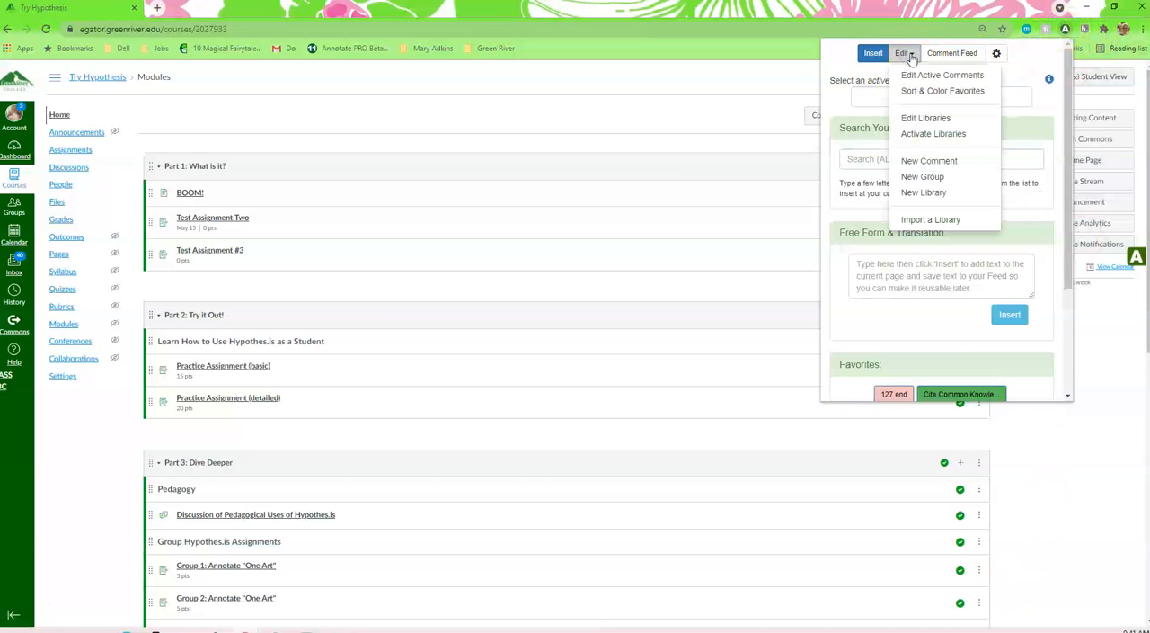
{"action": "left_click", "coordinate": [46, 29]}
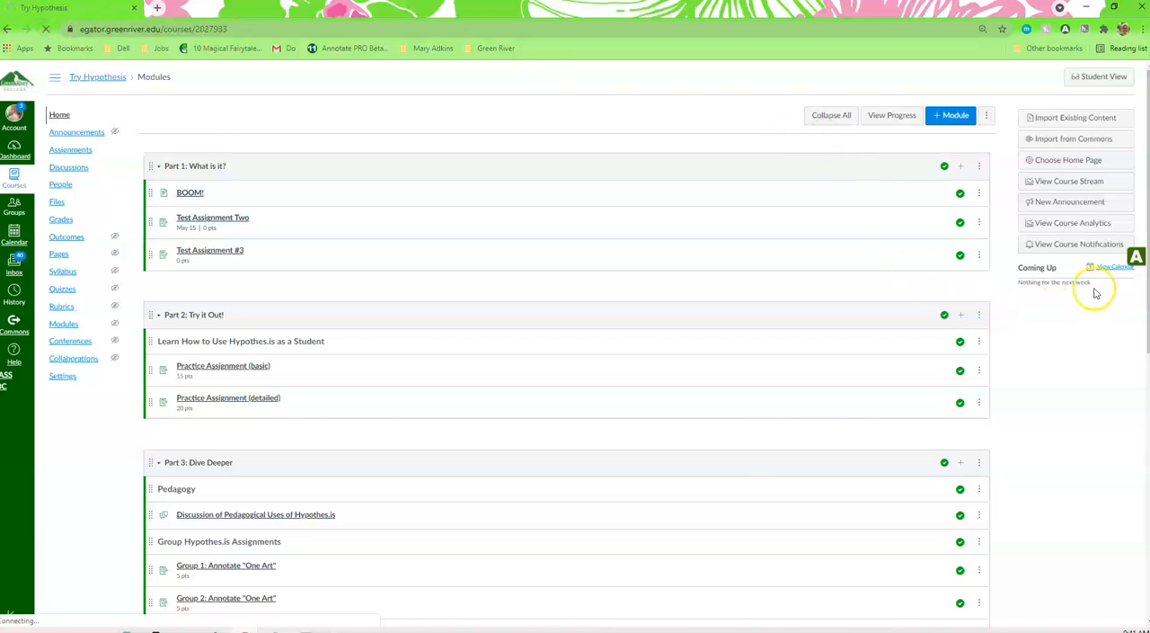
{"action": "left_click", "coordinate": [1136, 258]}
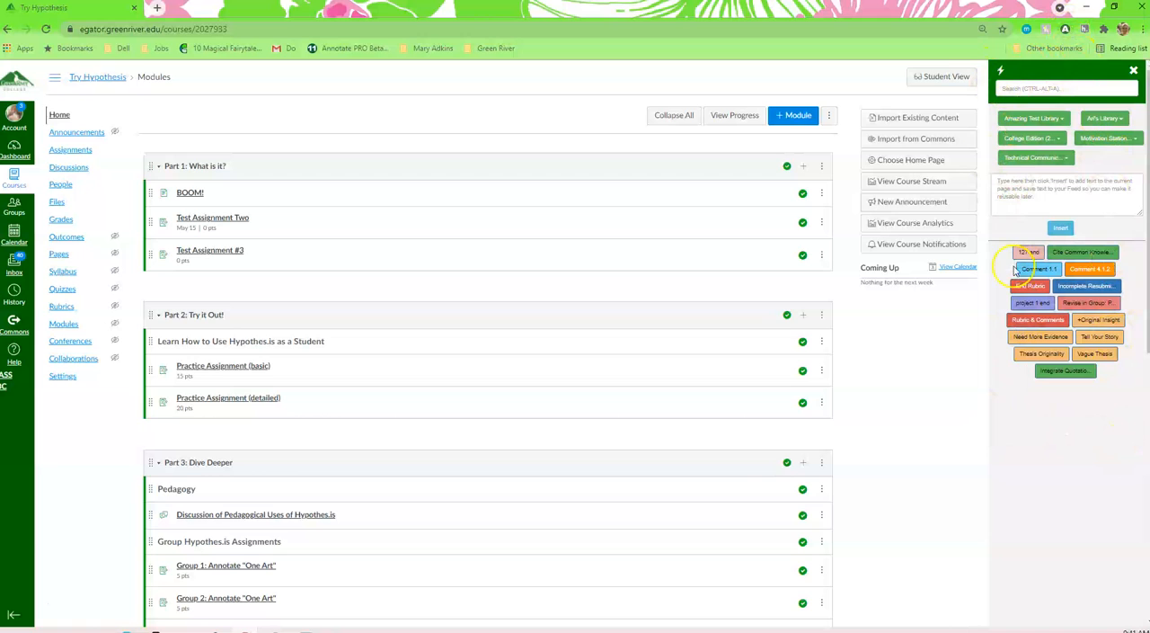
{"action": "left_click", "coordinate": [1065, 31]}
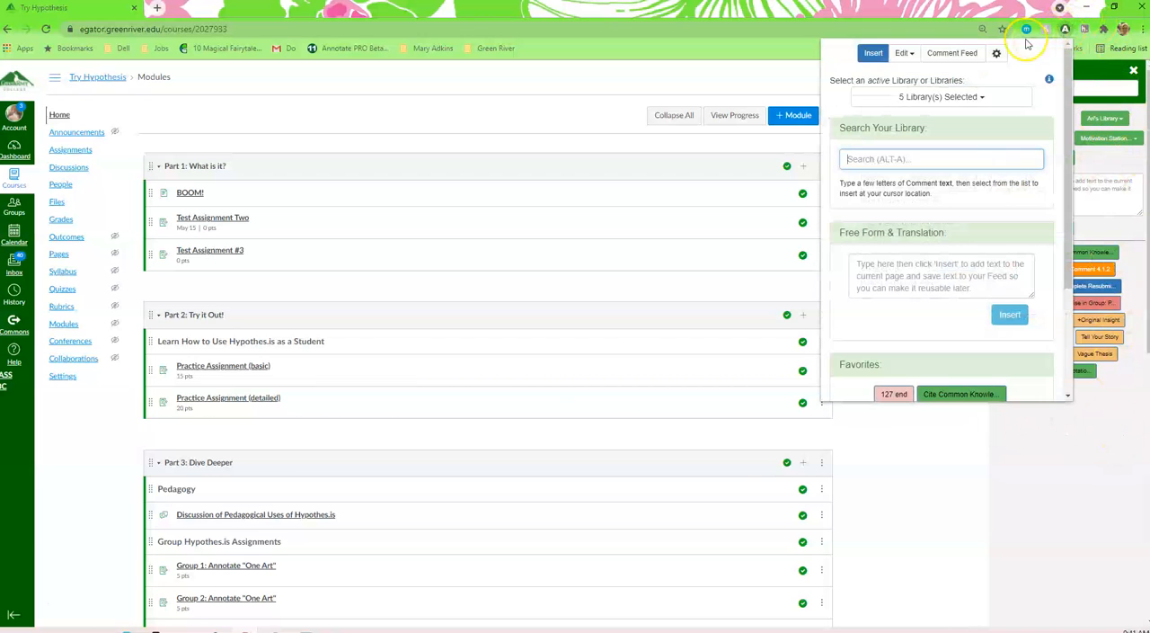
{"action": "left_click", "coordinate": [997, 53]}
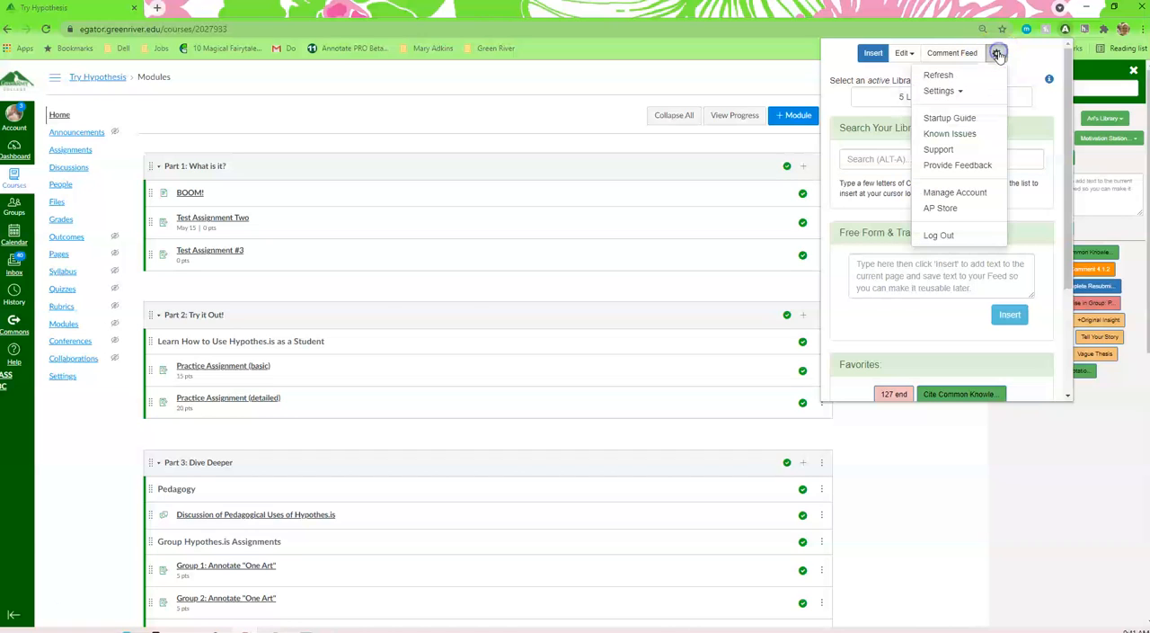
{"action": "left_click", "coordinate": [964, 94]}
{"action": "left_click", "coordinate": [1117, 406]}
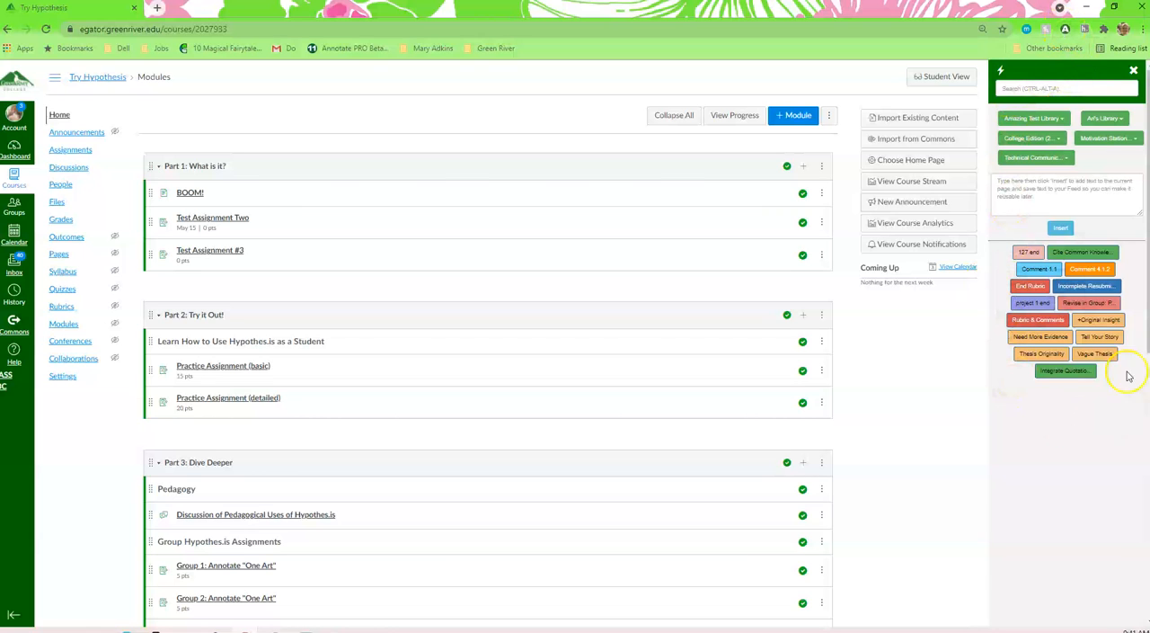
Step: Switch the Double Wide option off and back on in the Annotate PRO toolbar settings
{"action": "left_click", "coordinate": [1067, 32]}
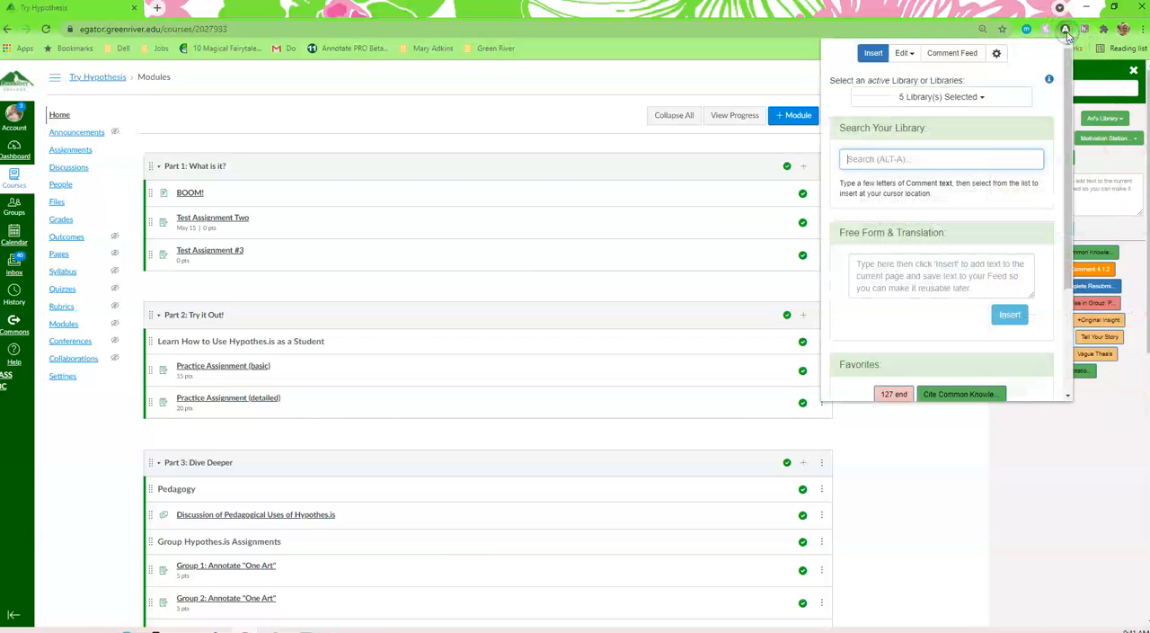
{"action": "left_click", "coordinate": [997, 54]}
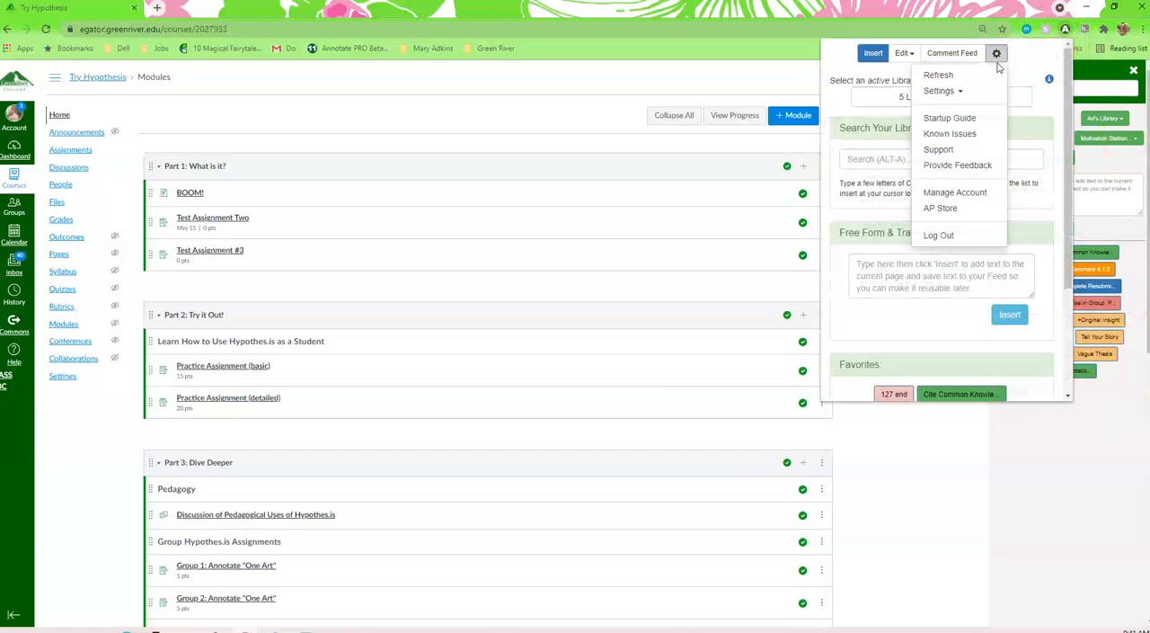
{"action": "left_click", "coordinate": [960, 93]}
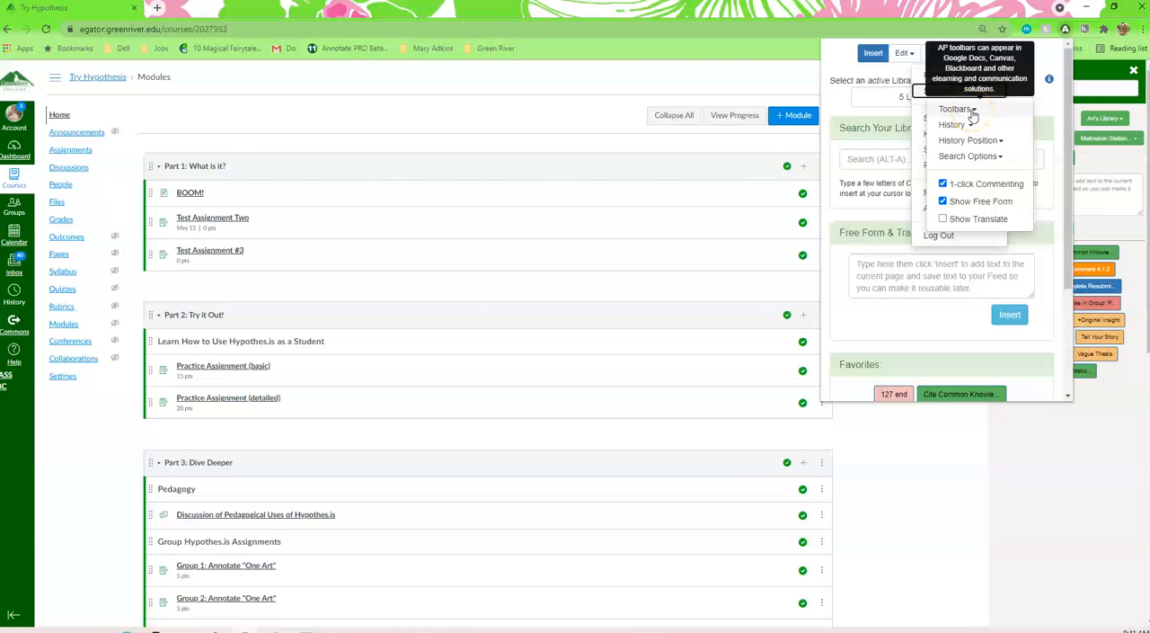
{"action": "left_click", "coordinate": [973, 111]}
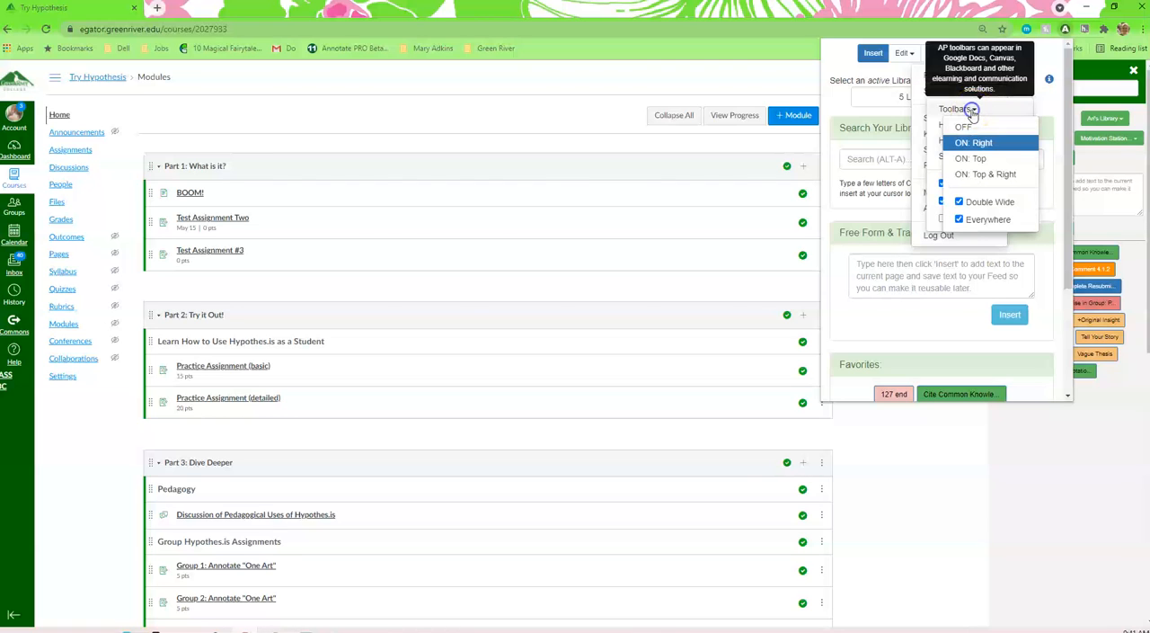
{"action": "left_click", "coordinate": [959, 202]}
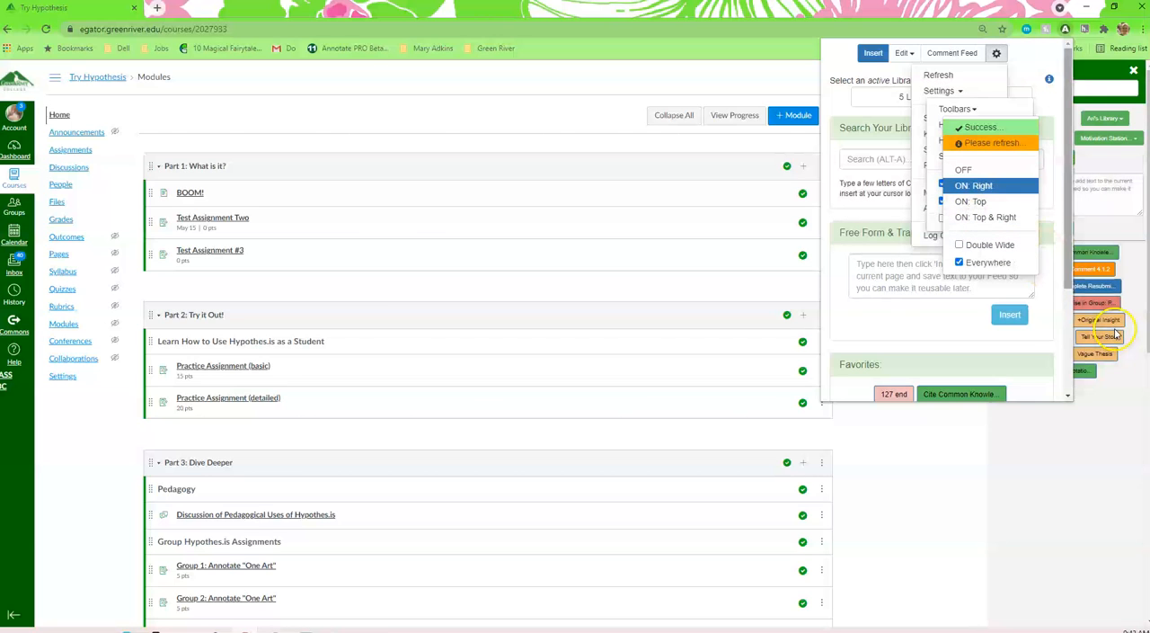
{"action": "left_click", "coordinate": [987, 243]}
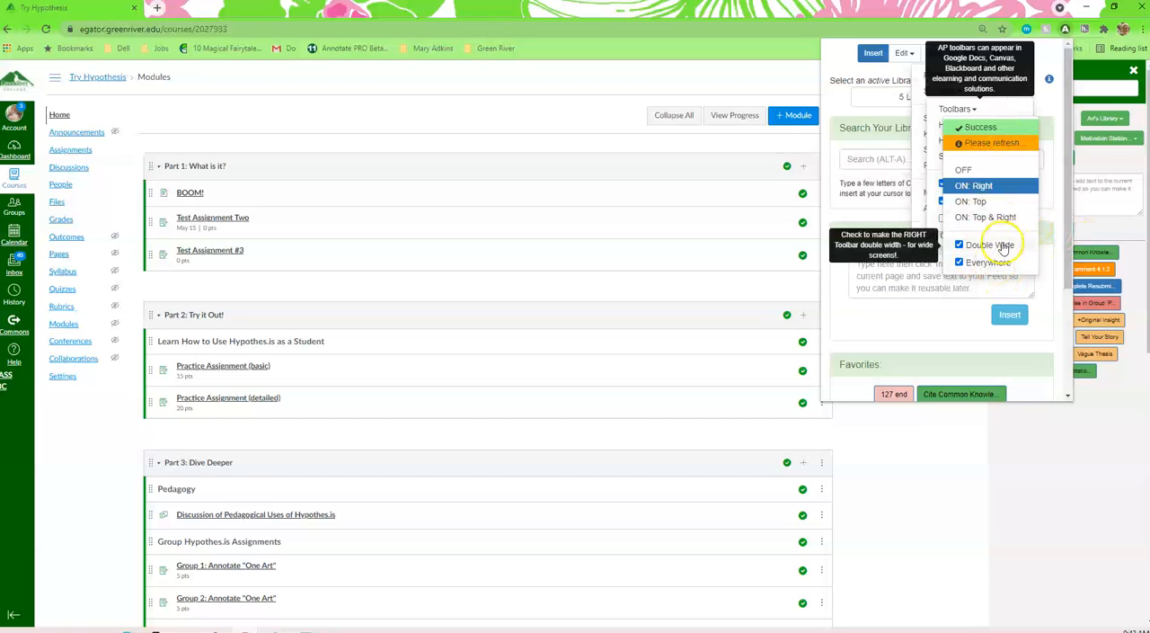
Step: Set Annotate PRO's History to ON: Student History and reload the course page
{"action": "left_click", "coordinate": [947, 110]}
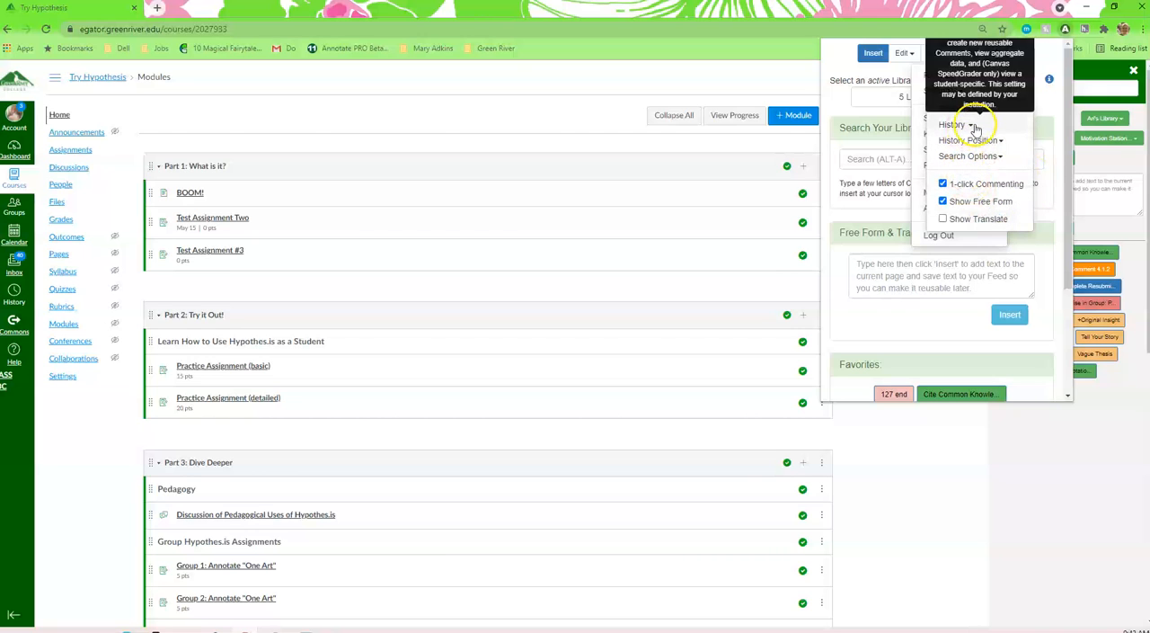
{"action": "left_click", "coordinate": [971, 126]}
{"action": "left_click", "coordinate": [989, 175]}
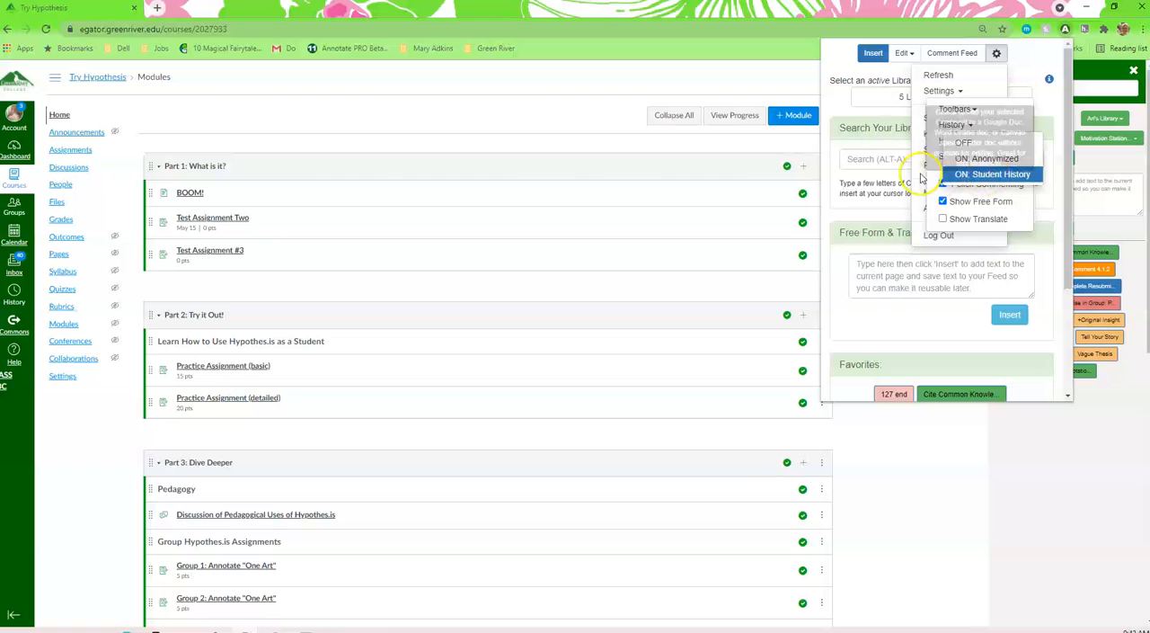
{"action": "left_click", "coordinate": [1021, 176]}
{"action": "left_click", "coordinate": [1105, 196]}
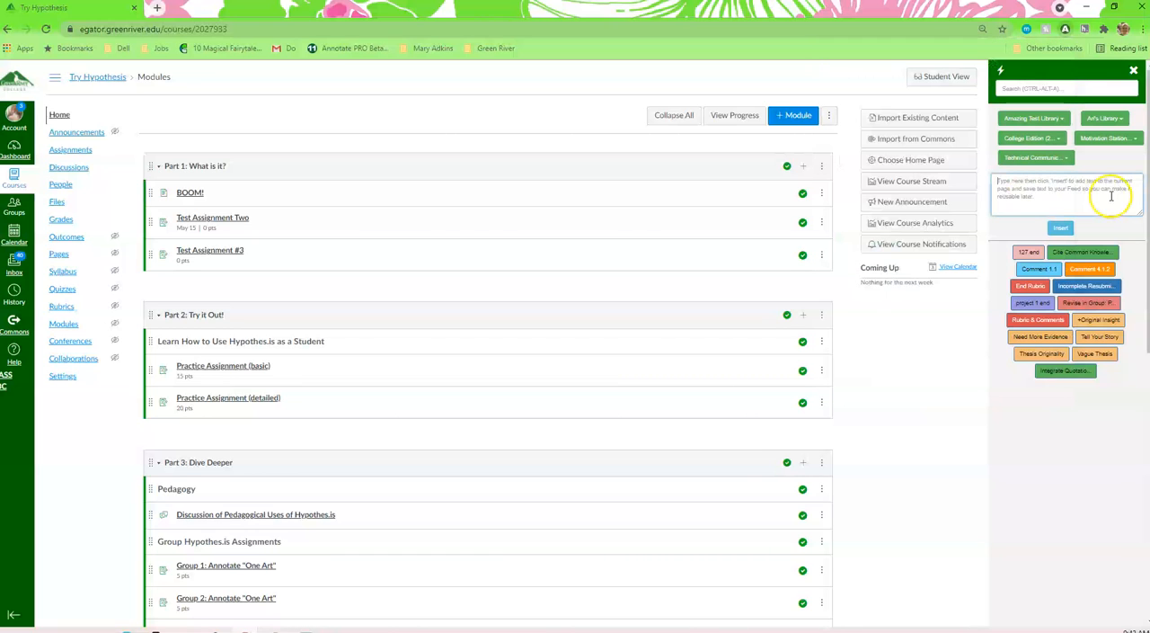
{"action": "left_click", "coordinate": [46, 29]}
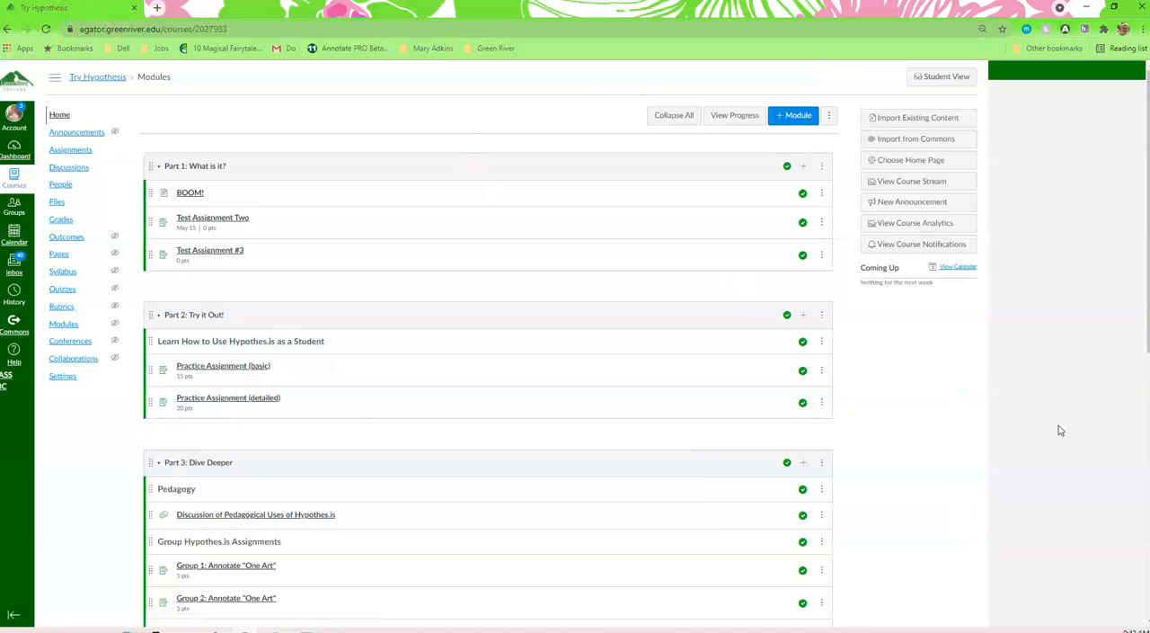
{"action": "left_click", "coordinate": [1060, 441]}
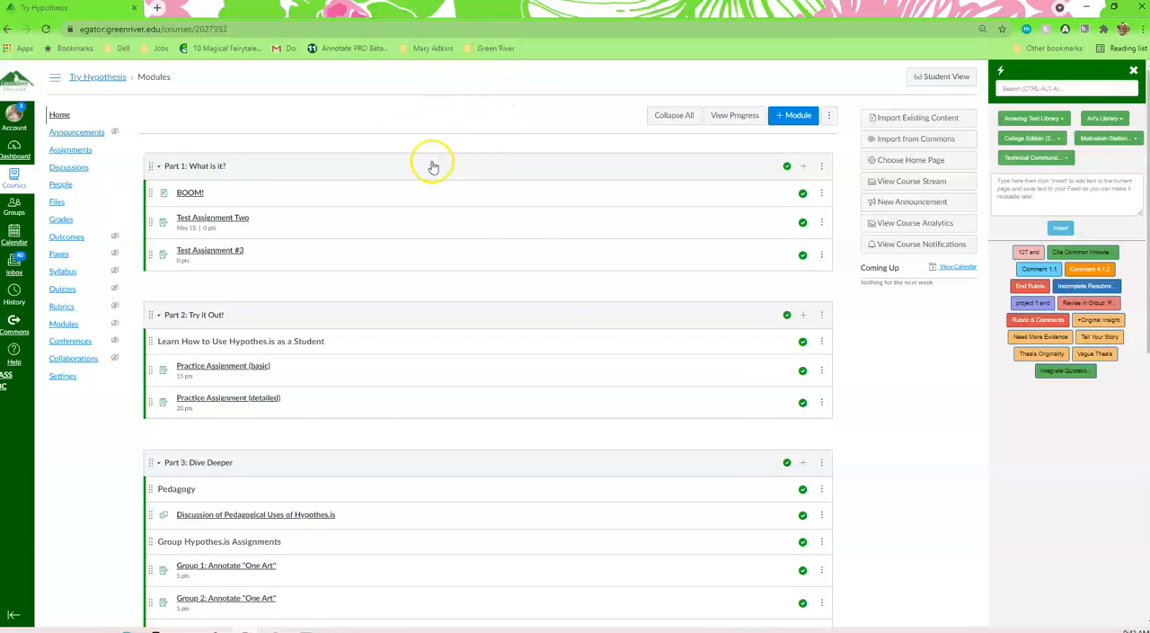
Step: Open the course gradebook and launch SpeedGrader for the 15-point Practice Assignment (basic)
{"action": "scroll", "coordinate": [431, 164], "scroll_direction": "down", "scroll_amount": 1}
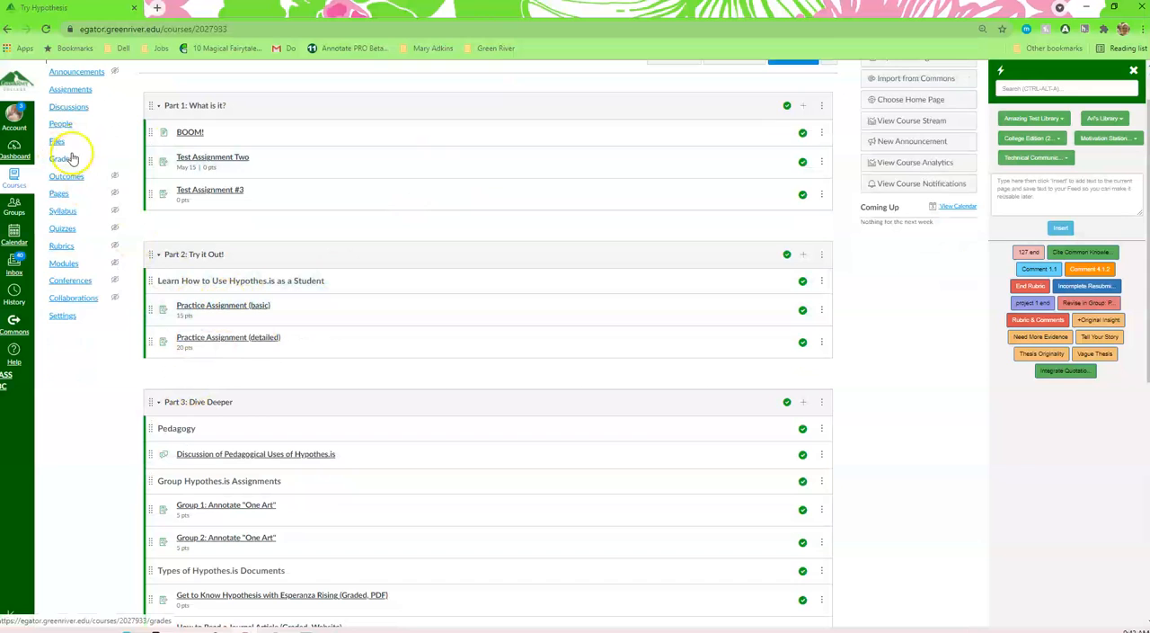
{"action": "scroll", "coordinate": [306, 162], "scroll_direction": "up", "scroll_amount": 1}
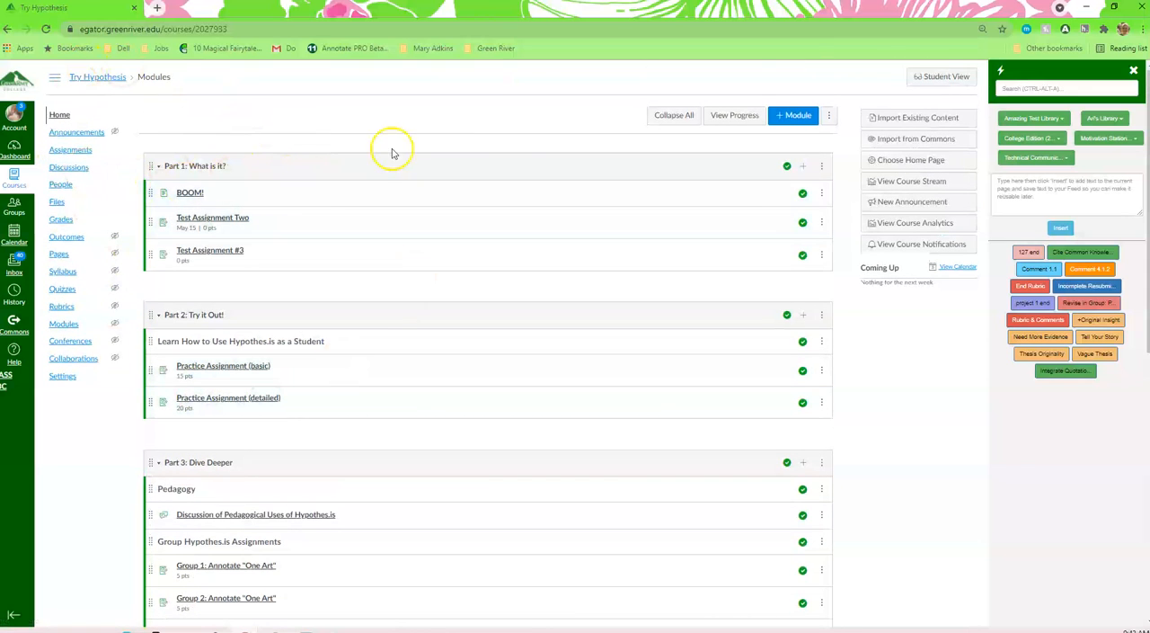
{"action": "left_click", "coordinate": [60, 221]}
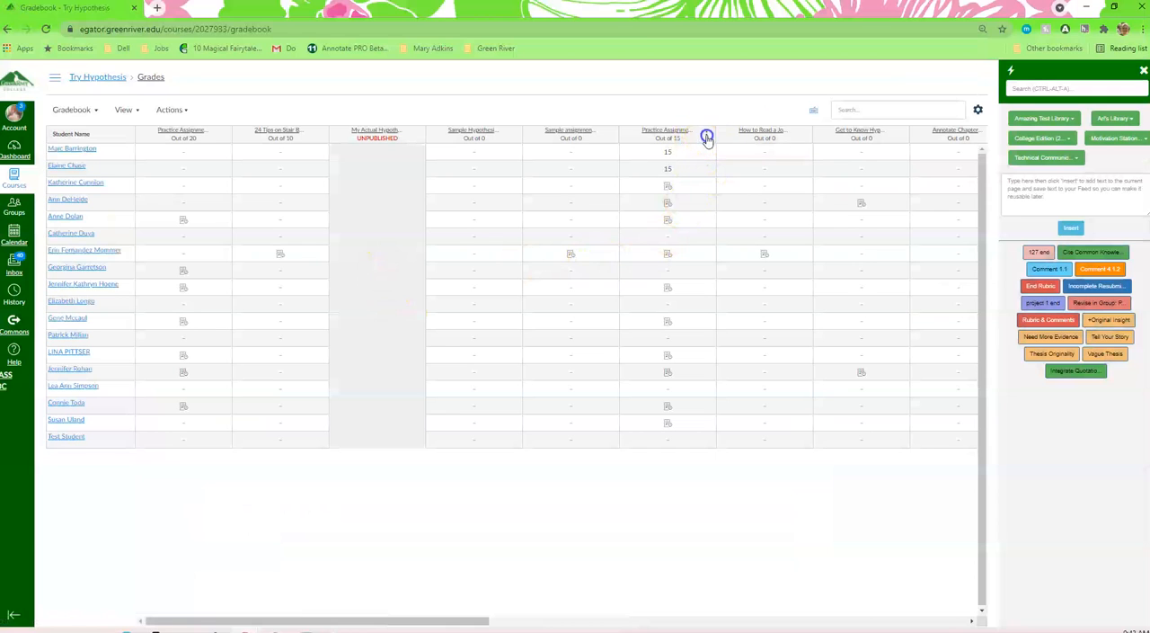
{"action": "left_click", "coordinate": [706, 136]}
{"action": "left_click", "coordinate": [692, 170]}
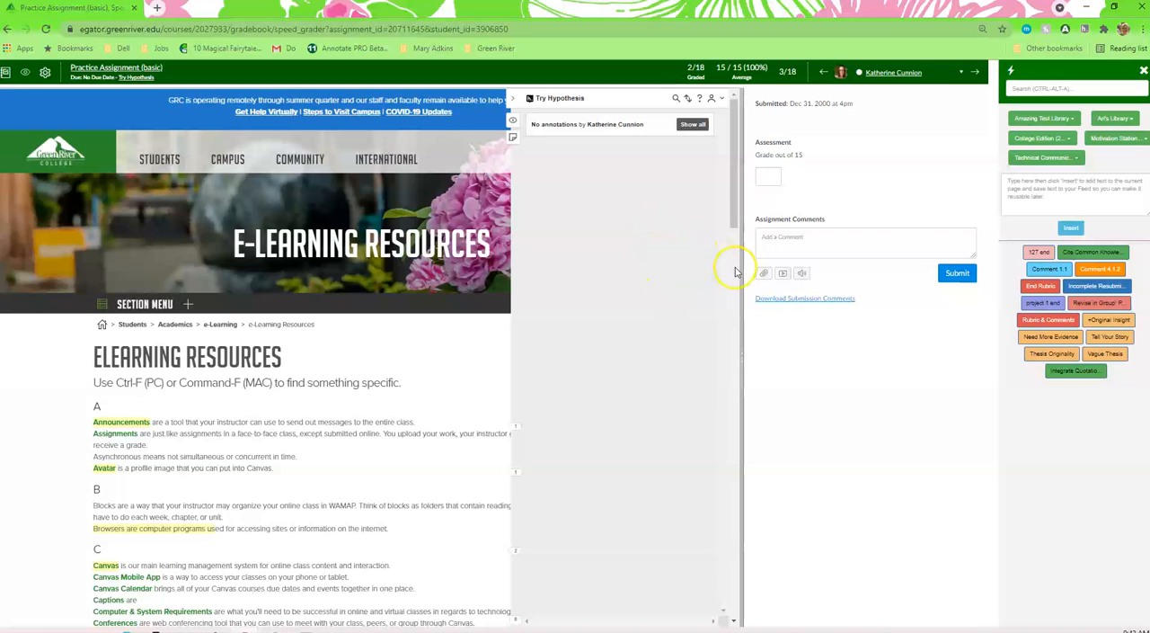
Step: Go to the next student's submission and start a reply to the "Great app!" annotation
{"action": "left_click", "coordinate": [976, 72]}
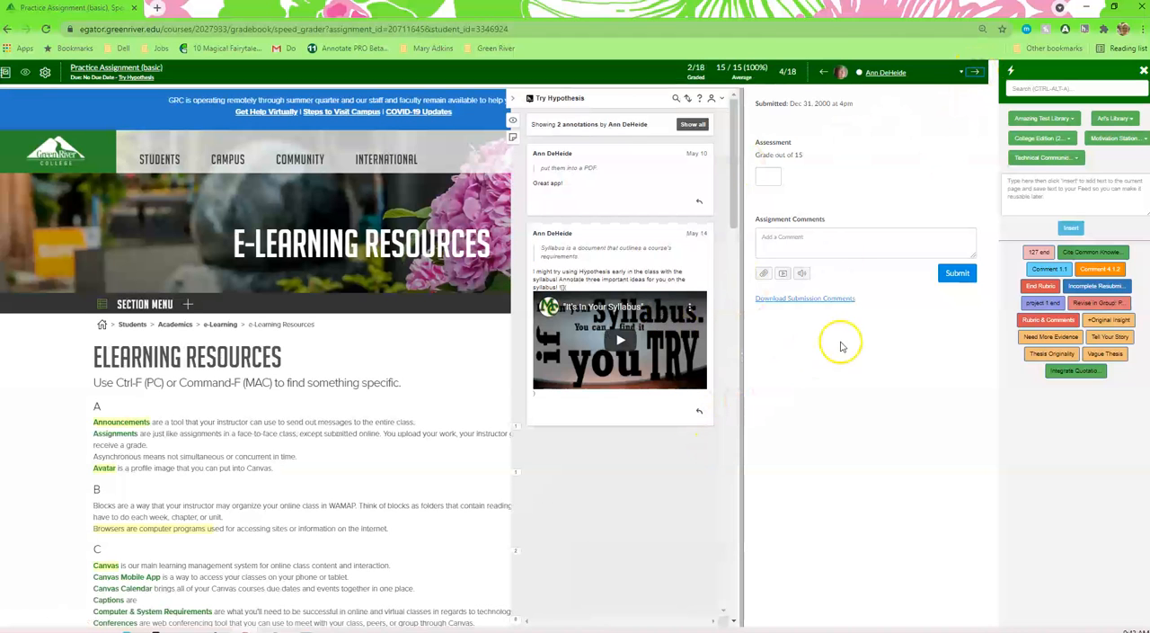
{"action": "left_click", "coordinate": [701, 204]}
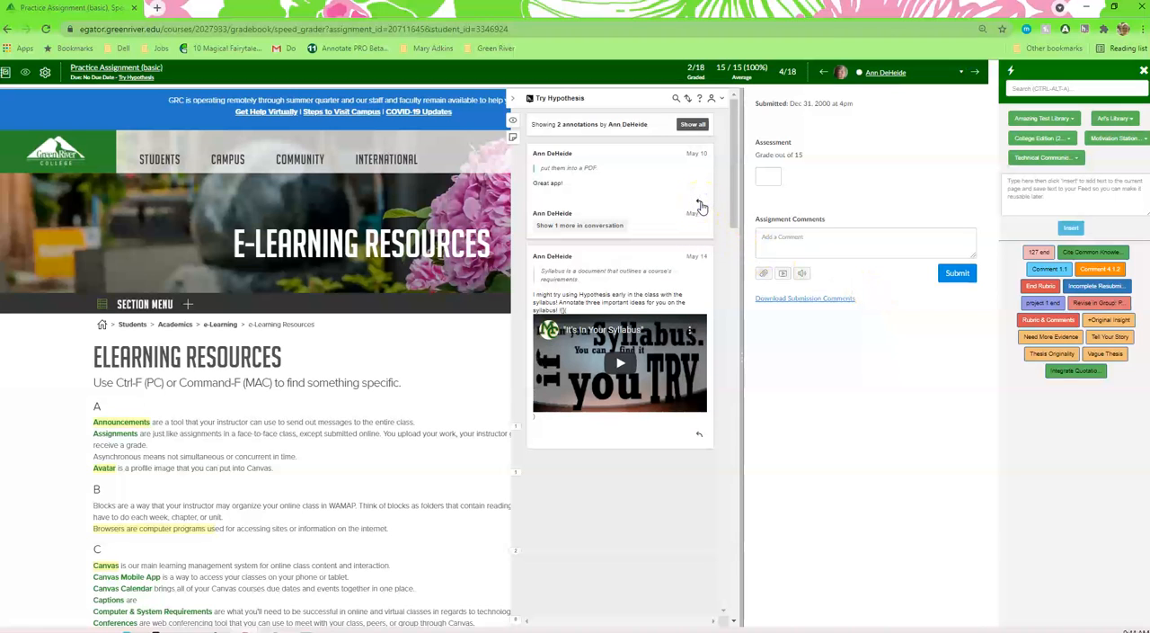
{"action": "left_click", "coordinate": [649, 268]}
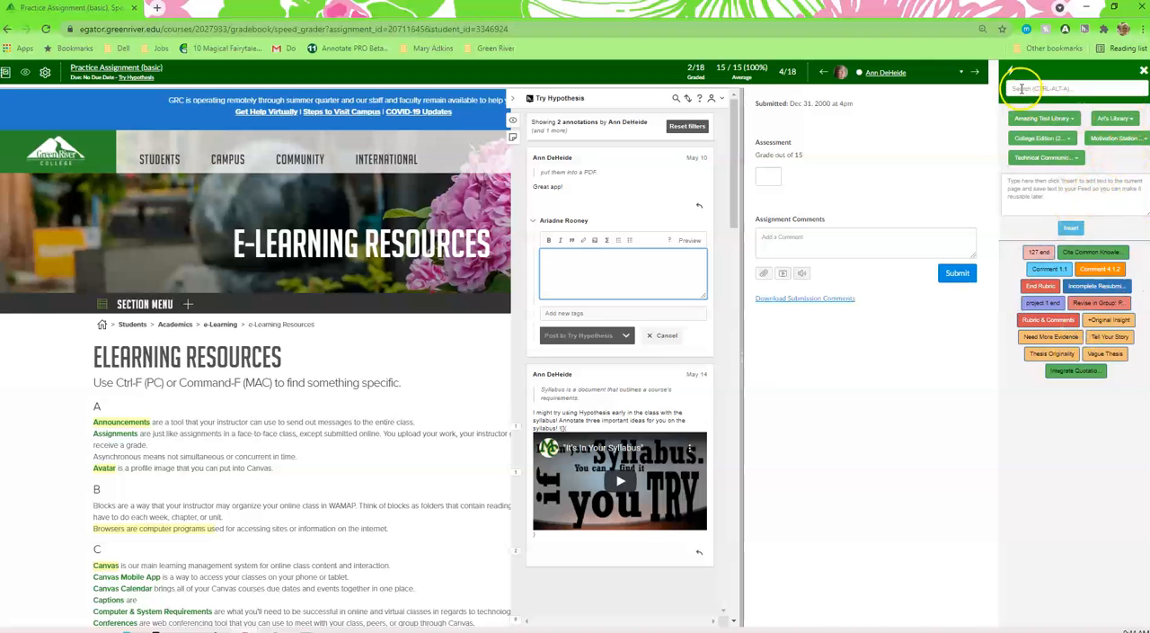
Step: Insert the saved Well Done comment from the instructor's own comment library into the annotation reply
{"action": "left_click", "coordinate": [1130, 122]}
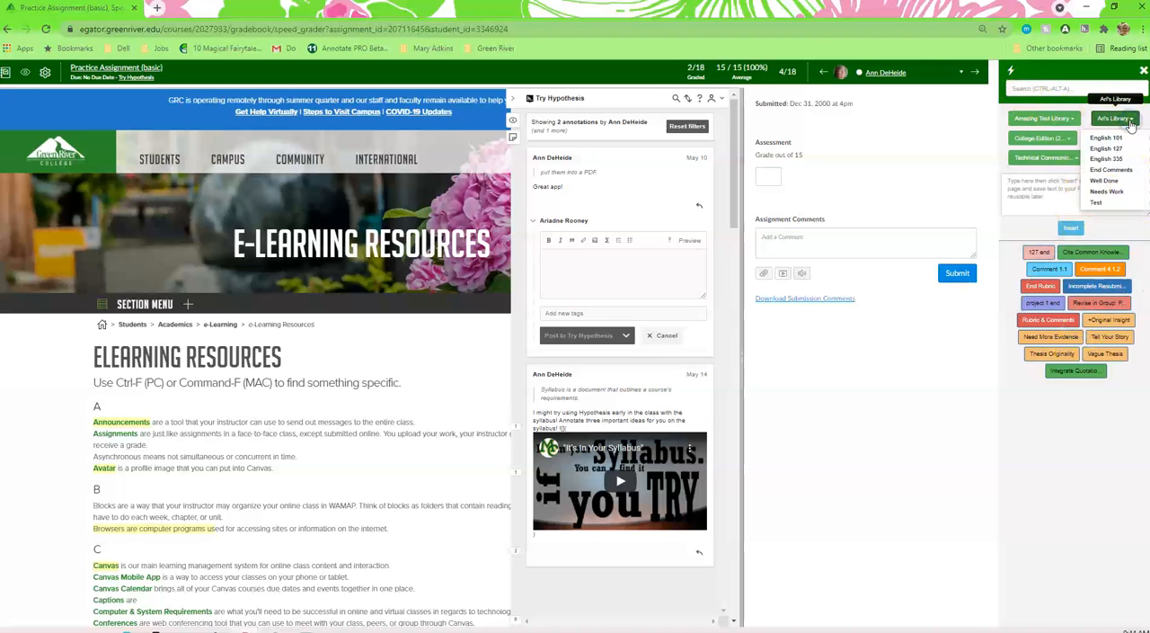
{"action": "left_click", "coordinate": [1114, 170]}
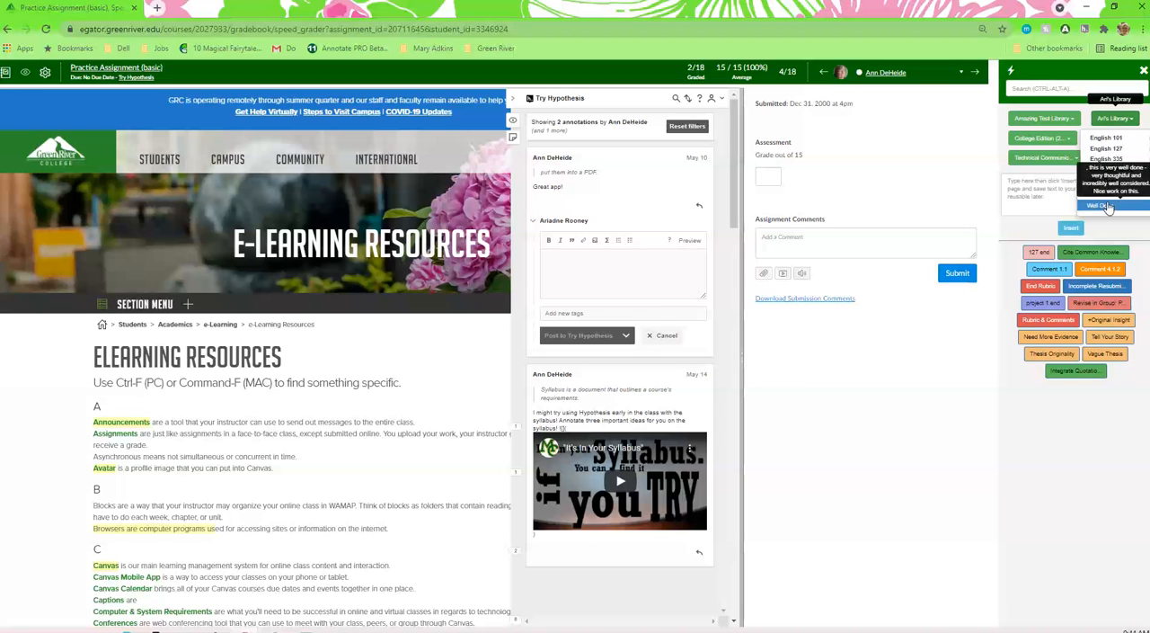
{"action": "left_click", "coordinate": [567, 257]}
{"action": "left_click", "coordinate": [1081, 191]}
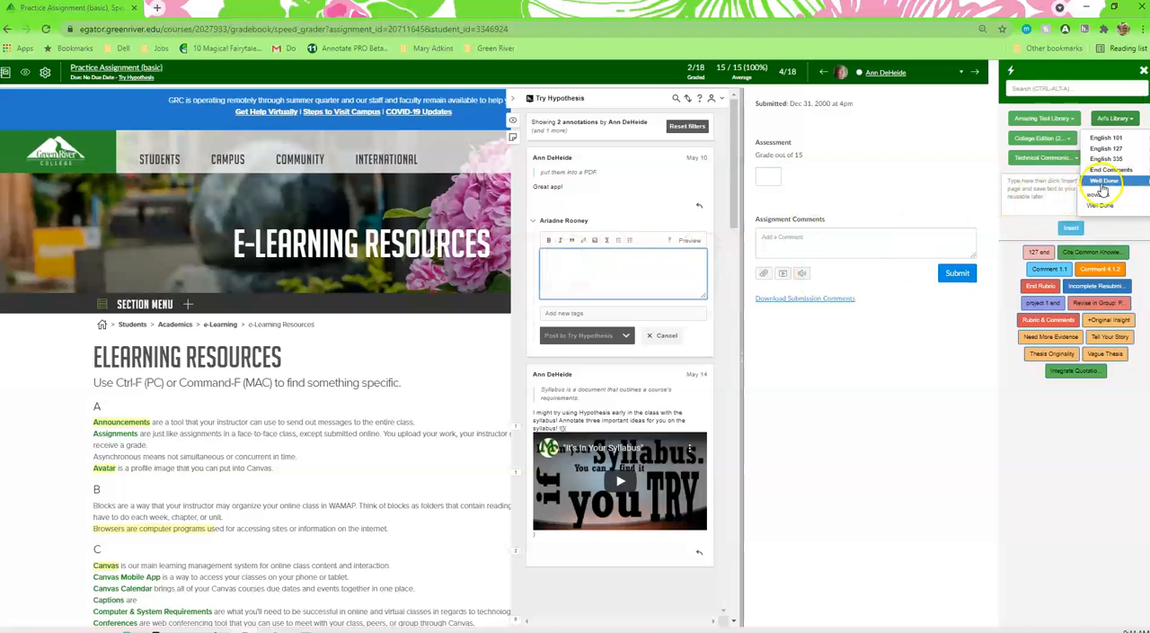
{"action": "left_click", "coordinate": [1103, 185]}
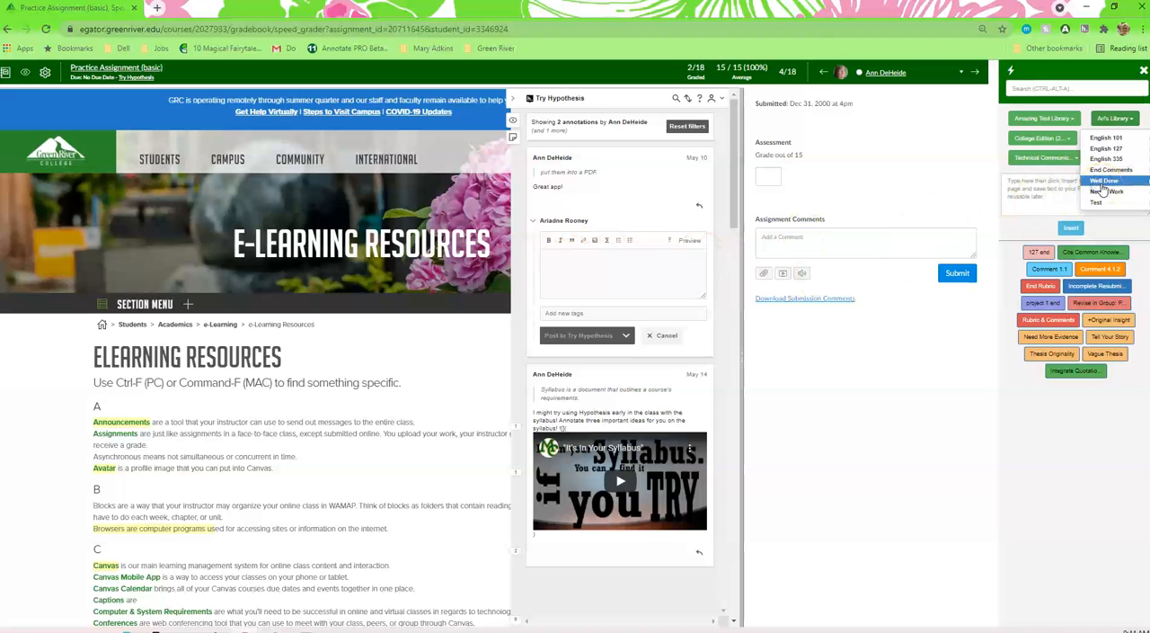
{"action": "left_click", "coordinate": [626, 256]}
{"action": "left_click", "coordinate": [1095, 192]}
{"action": "left_click_drag", "start_coordinate": [1095, 192], "coordinate": [1096, 185]}
{"action": "left_click", "coordinate": [572, 260]}
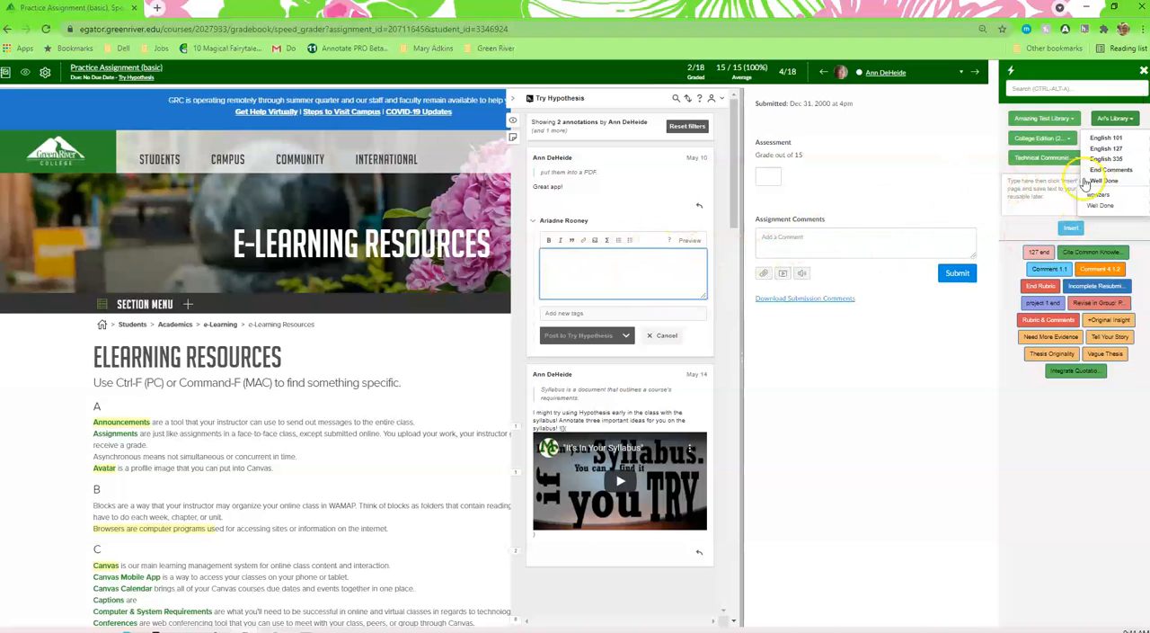
{"action": "left_click", "coordinate": [1097, 206]}
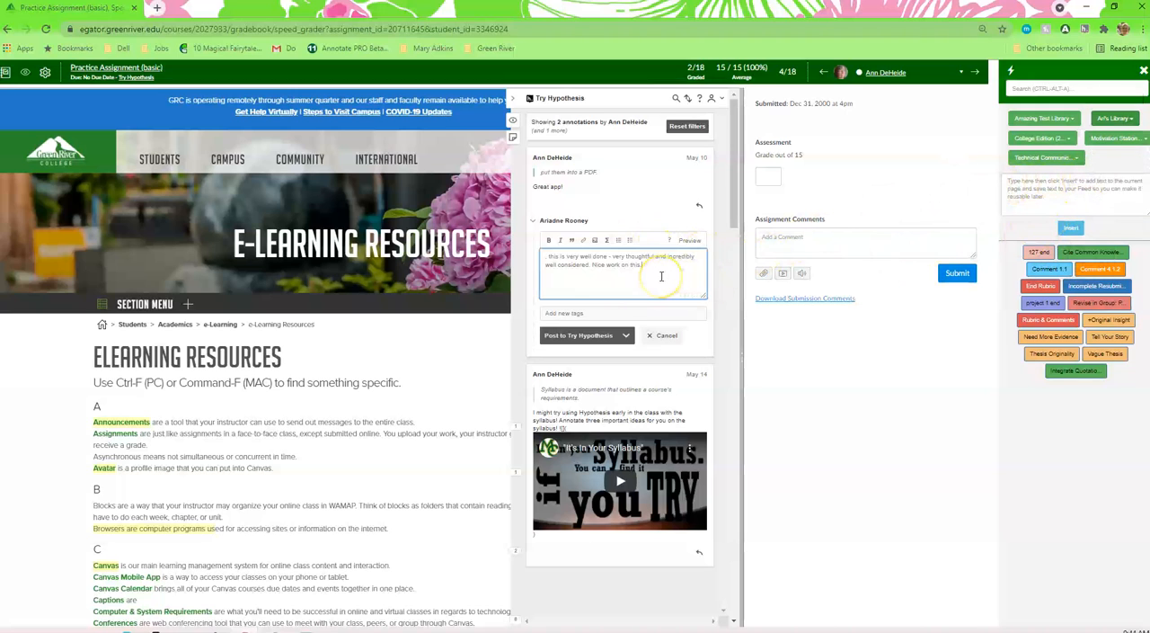
Step: Add the student's first name at the start of the reply and post it to Try Hypothesis
{"action": "left_click", "coordinate": [542, 259]}
{"action": "type", "text": "Ann"}
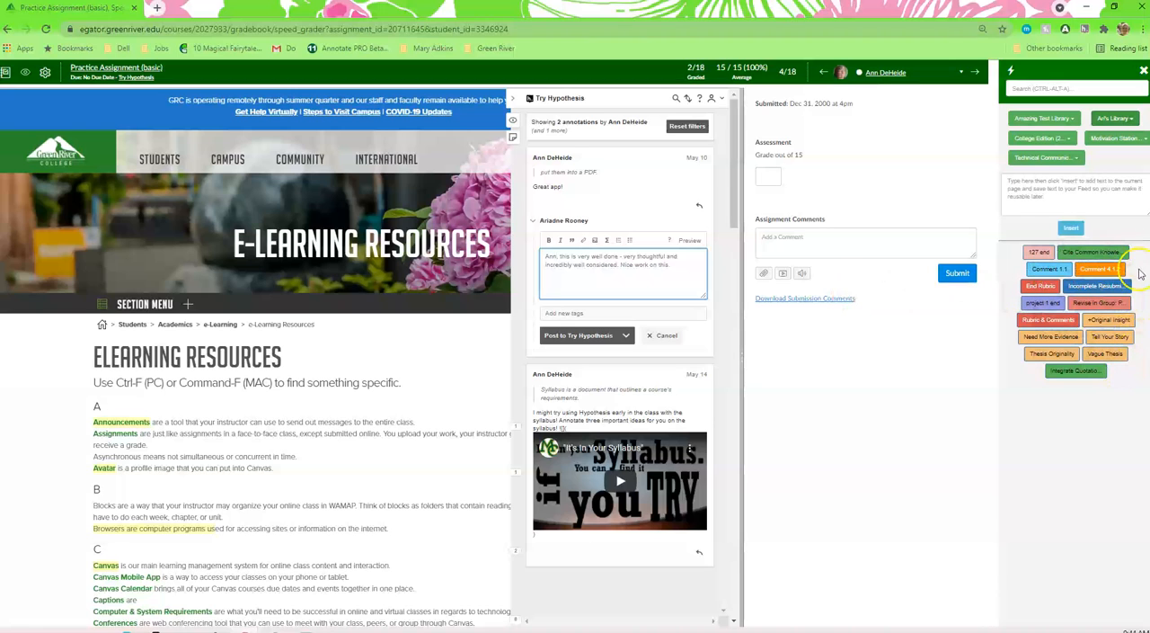
{"action": "left_click", "coordinate": [602, 338]}
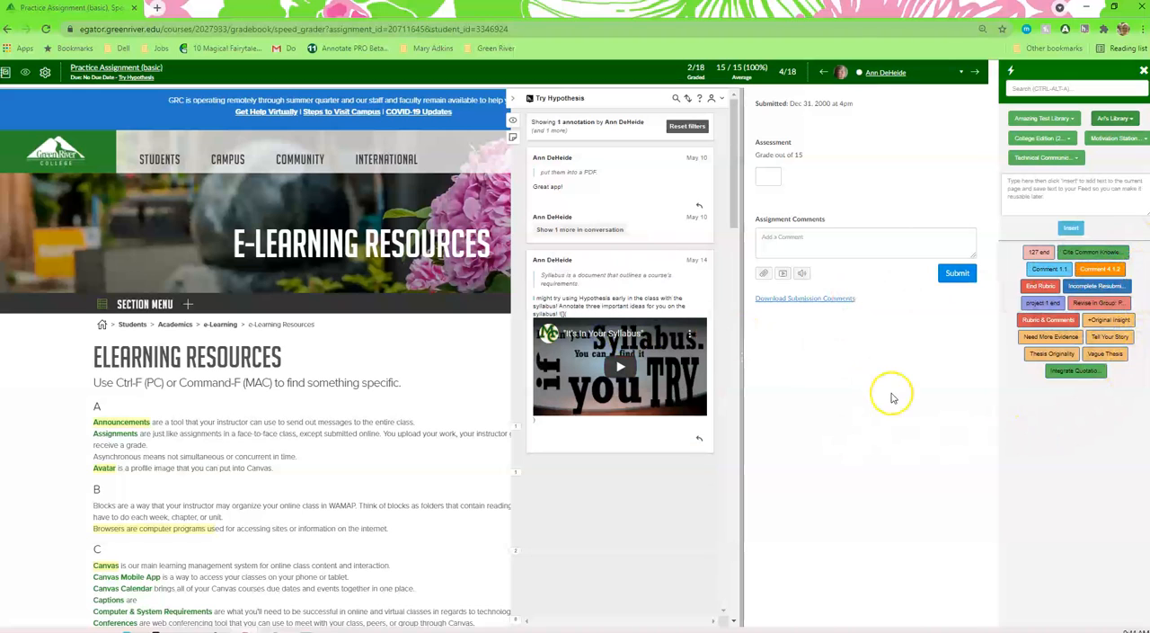
Step: Insert the saved Rubric & Comments feedback into the assignment comment for this submission
{"action": "left_click", "coordinate": [794, 239]}
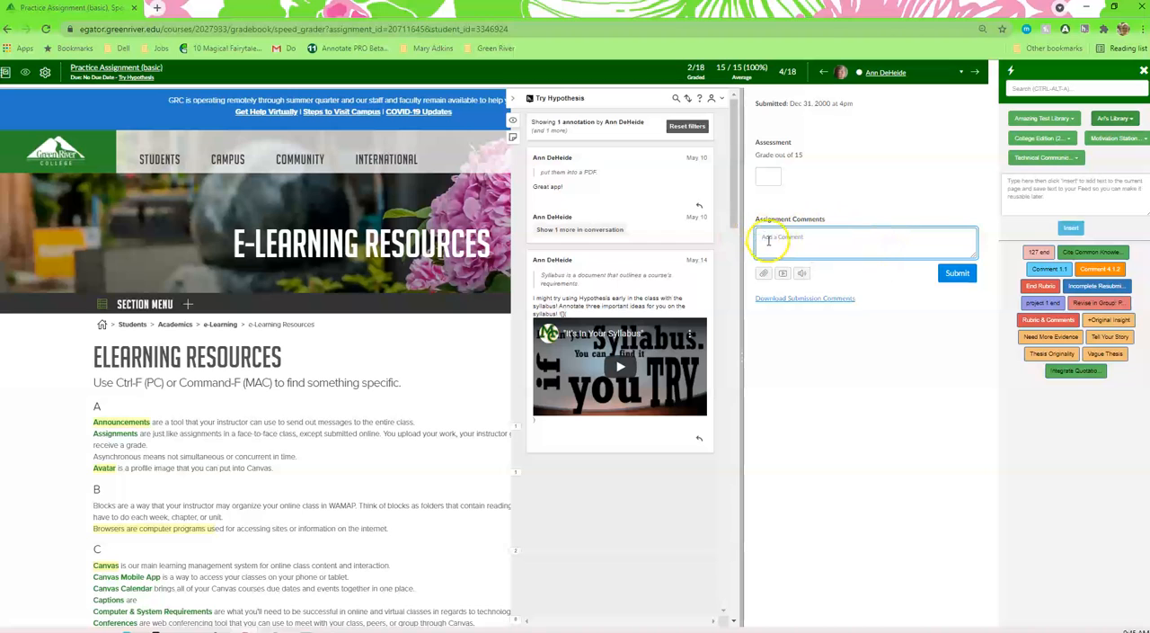
{"action": "left_click", "coordinate": [1036, 324]}
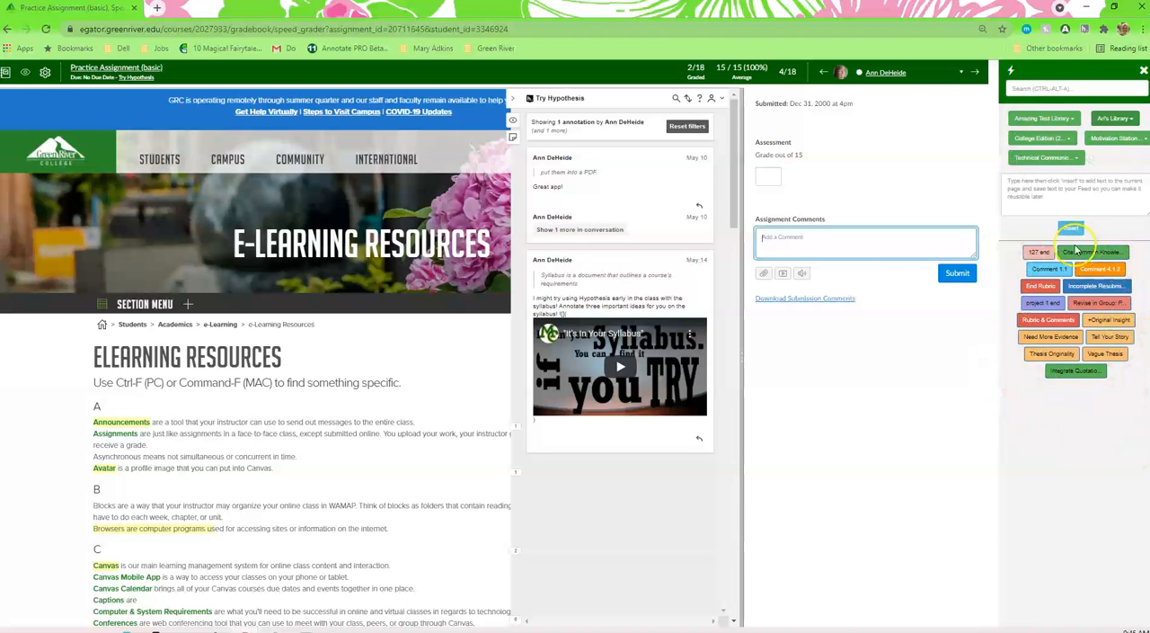
{"action": "left_click", "coordinate": [1047, 321]}
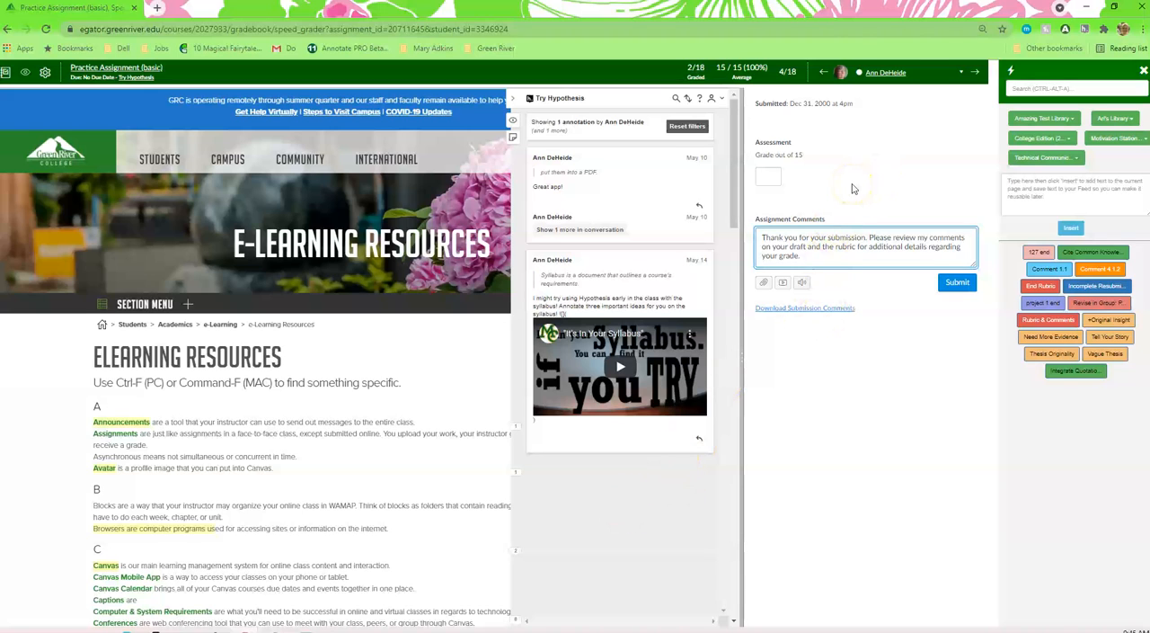
Step: Show the annotations grouped farther down the page and start a reply to "Browsers lead to distraction"
{"action": "left_click_drag", "start_coordinate": [737, 210], "coordinate": [713, 189]}
{"action": "left_click", "coordinate": [516, 553]}
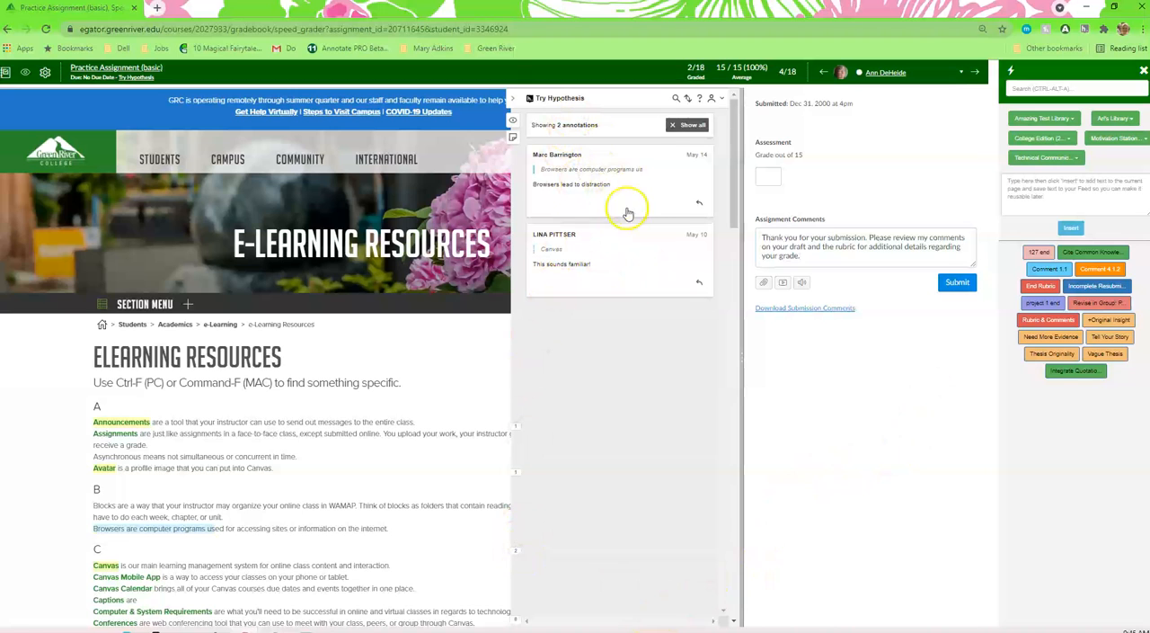
{"action": "left_click", "coordinate": [699, 203]}
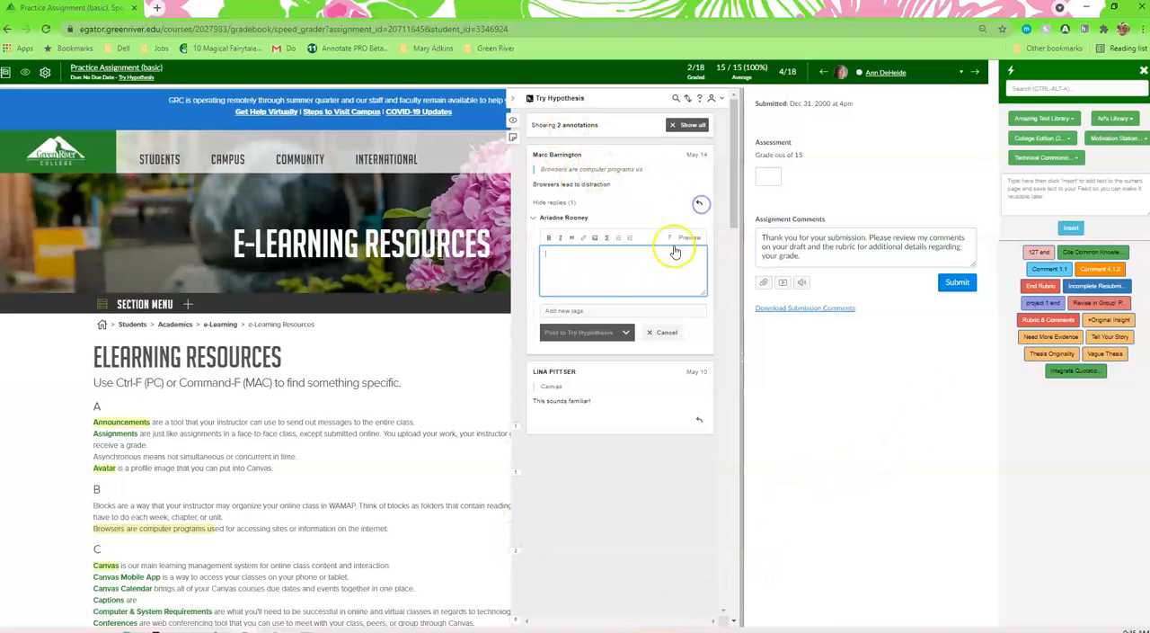
Step: Insert the Improve Conclusion comment from the Content group of College Edition (2nd Ed) into the reply and post it to Try Hypothesis
{"action": "left_click", "coordinate": [1045, 139]}
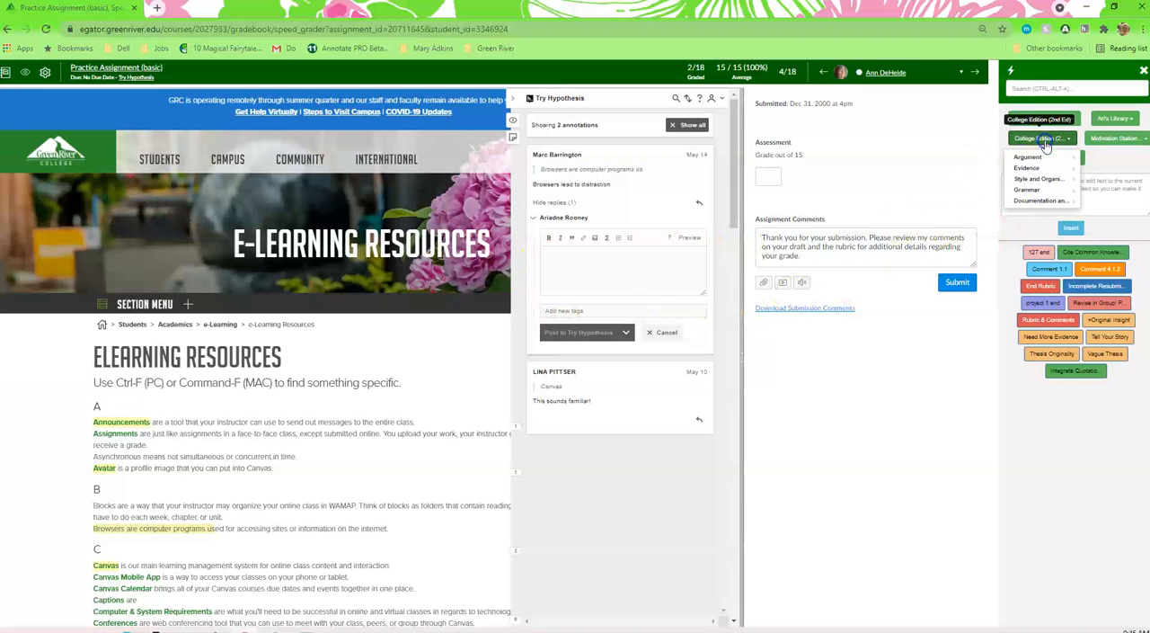
{"action": "mouse_move", "coordinate": [1038, 180]}
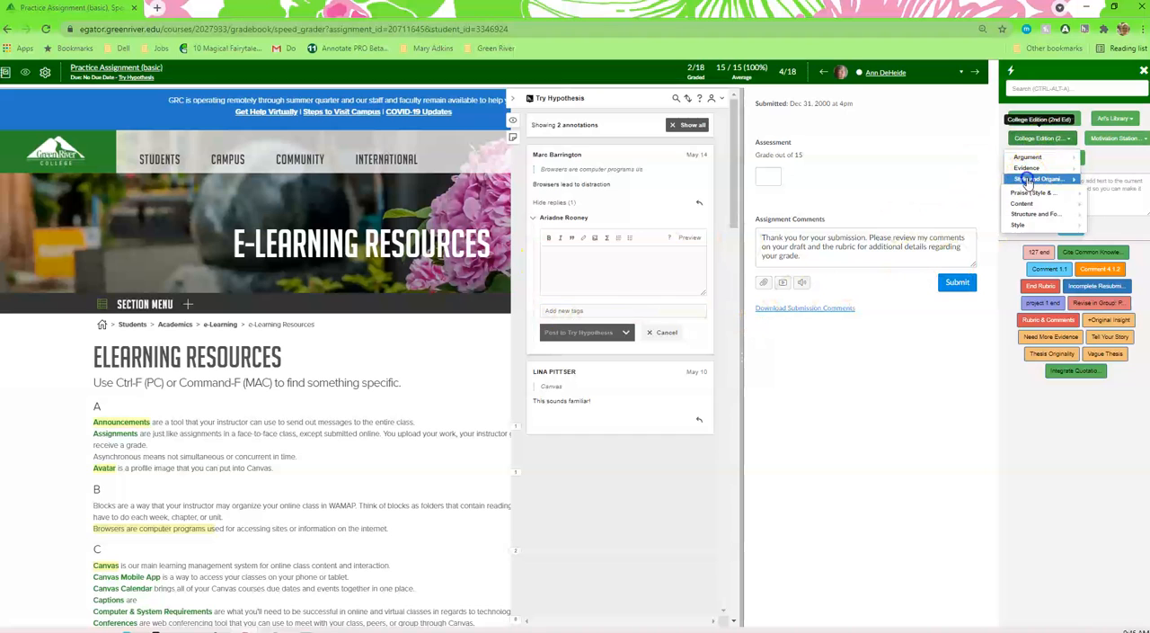
{"action": "mouse_move", "coordinate": [1022, 206]}
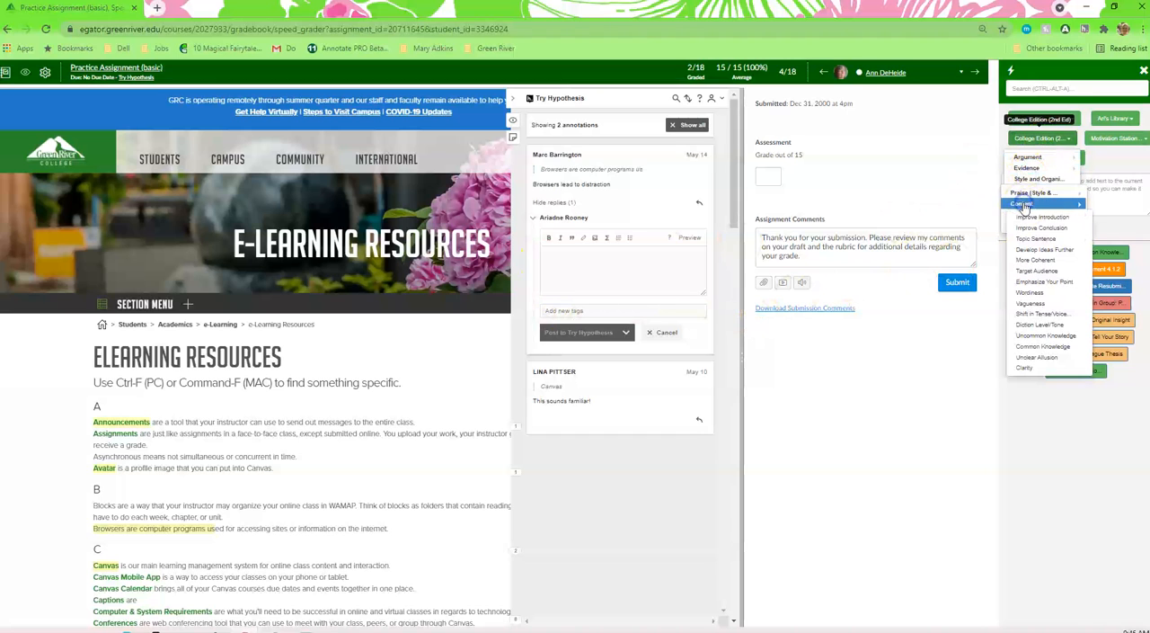
{"action": "left_click", "coordinate": [1035, 228]}
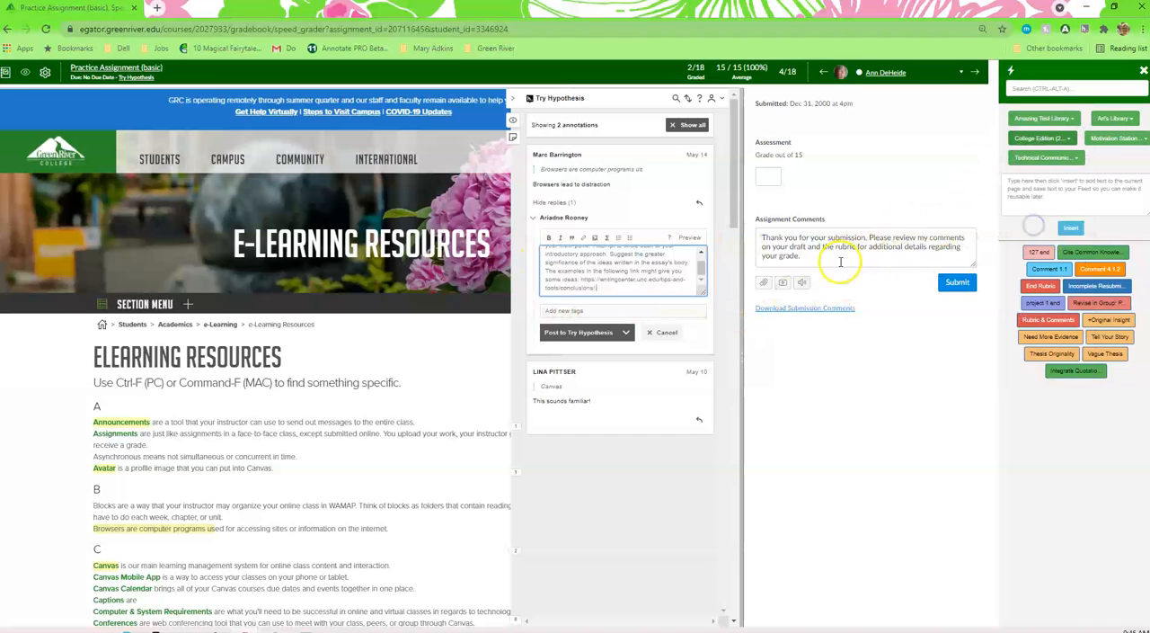
{"action": "left_click_drag", "start_coordinate": [699, 261], "coordinate": [699, 282]}
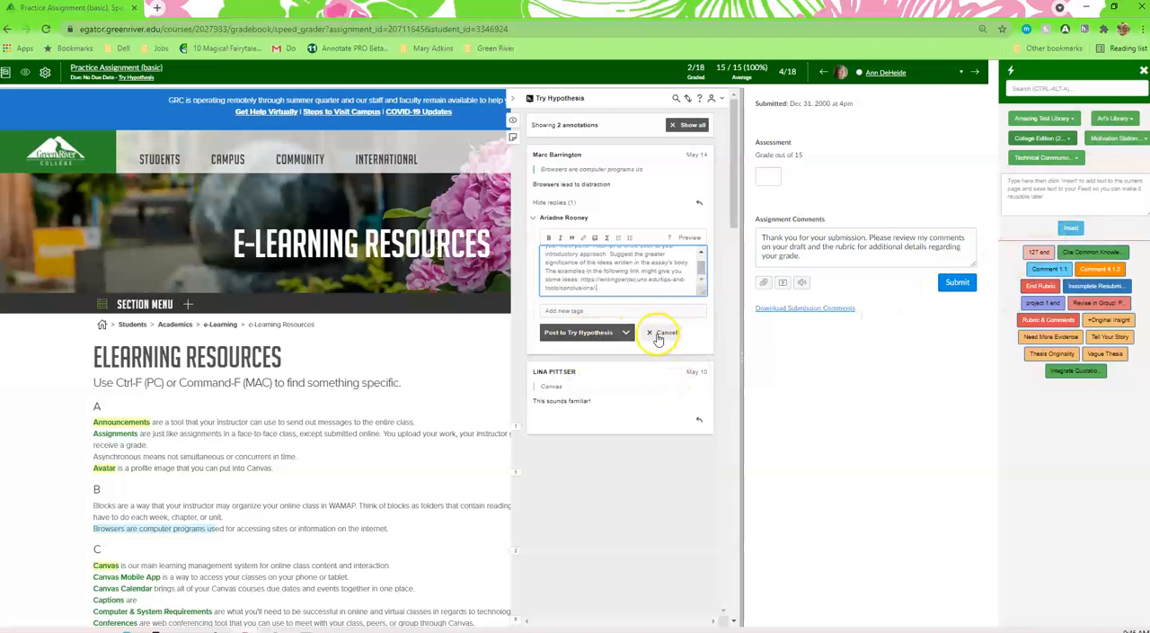
{"action": "left_click", "coordinate": [585, 333]}
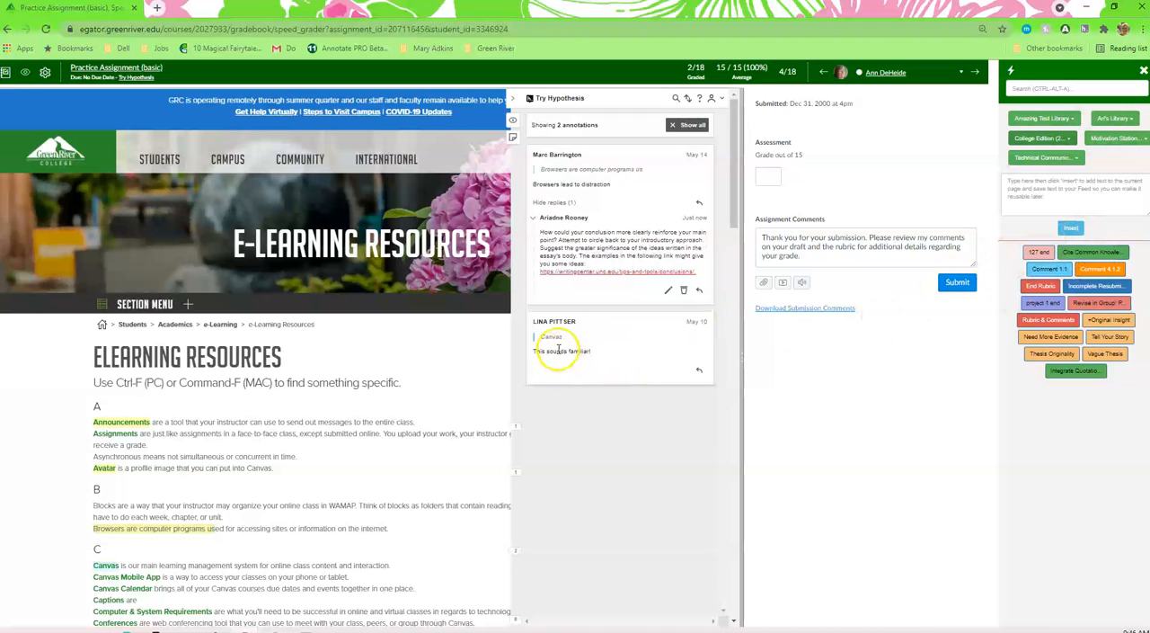
Step: Post the reply "This is wonderful, perhaps go a bit deeper" to the "This sounds familiar!" annotation and submit the assignment comment
{"action": "left_click", "coordinate": [699, 373]}
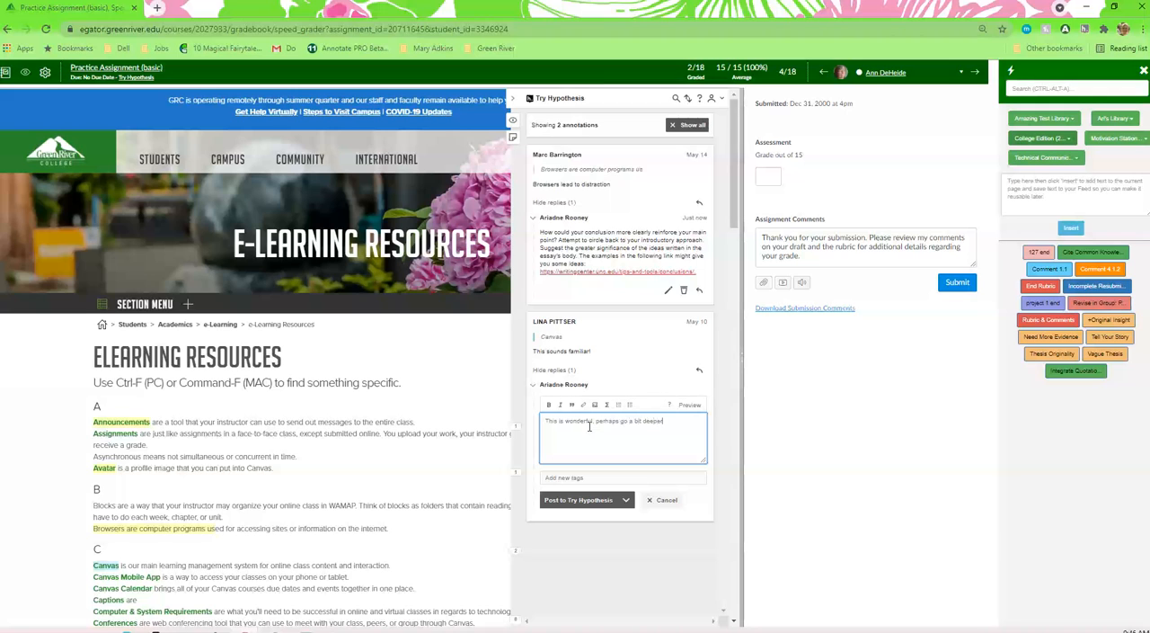
{"action": "left_click", "coordinate": [582, 500]}
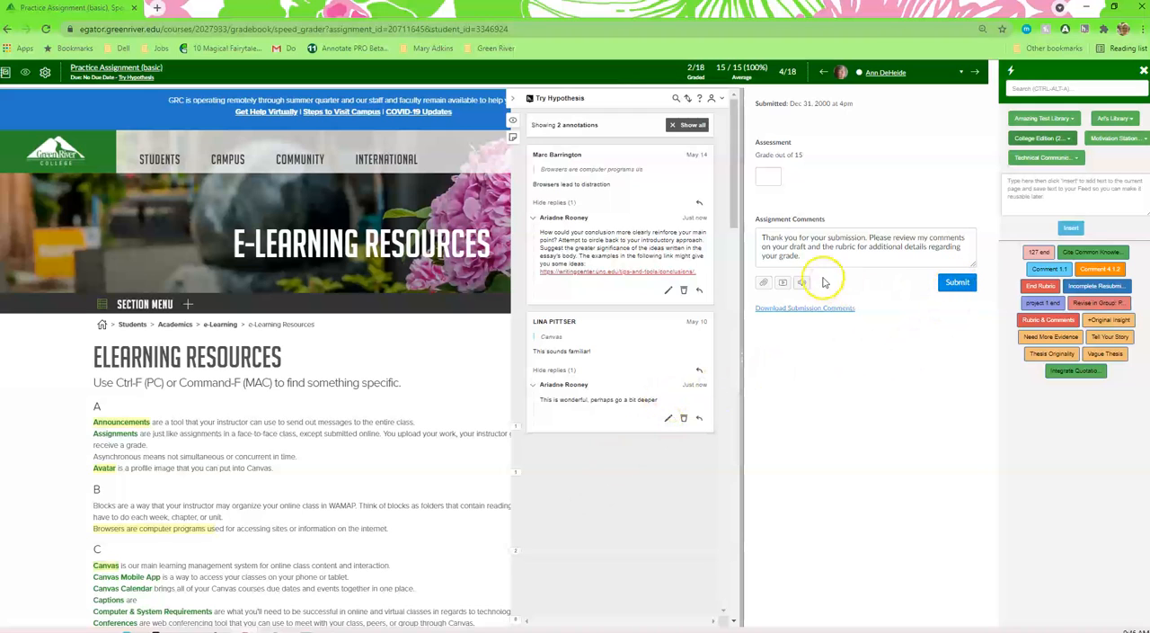
{"action": "left_click", "coordinate": [956, 283]}
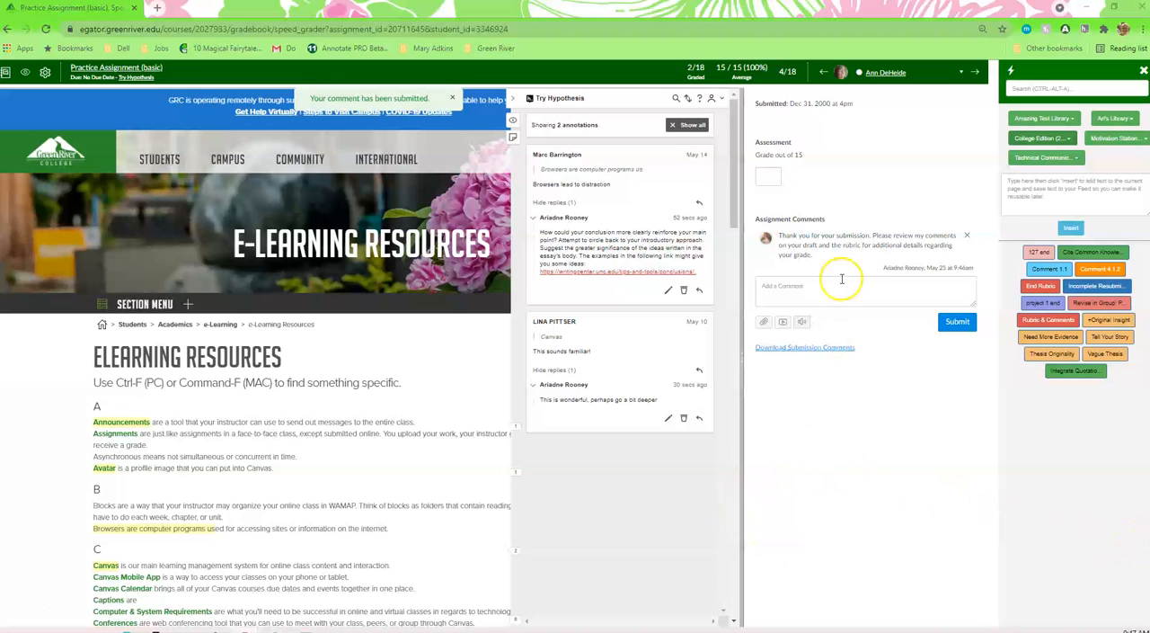
Step: Go through the student list to submission 13 of 18, which contains the "This sounds familiar!" annotation
{"action": "left_click", "coordinate": [975, 72]}
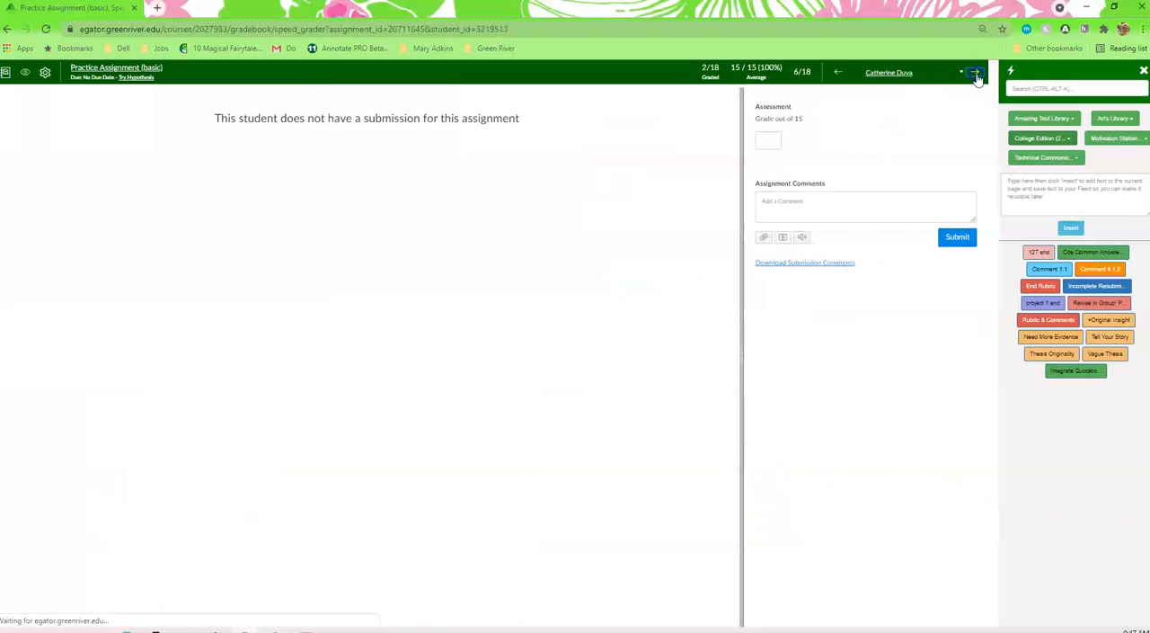
{"action": "left_click", "coordinate": [977, 75]}
{"action": "left_click", "coordinate": [977, 75]}
{"action": "left_click", "coordinate": [977, 74]}
{"action": "left_click", "coordinate": [977, 74]}
{"action": "left_click", "coordinate": [977, 75]}
{"action": "left_click", "coordinate": [977, 74]}
{"action": "left_click", "coordinate": [977, 74]}
{"action": "left_click", "coordinate": [839, 75]}
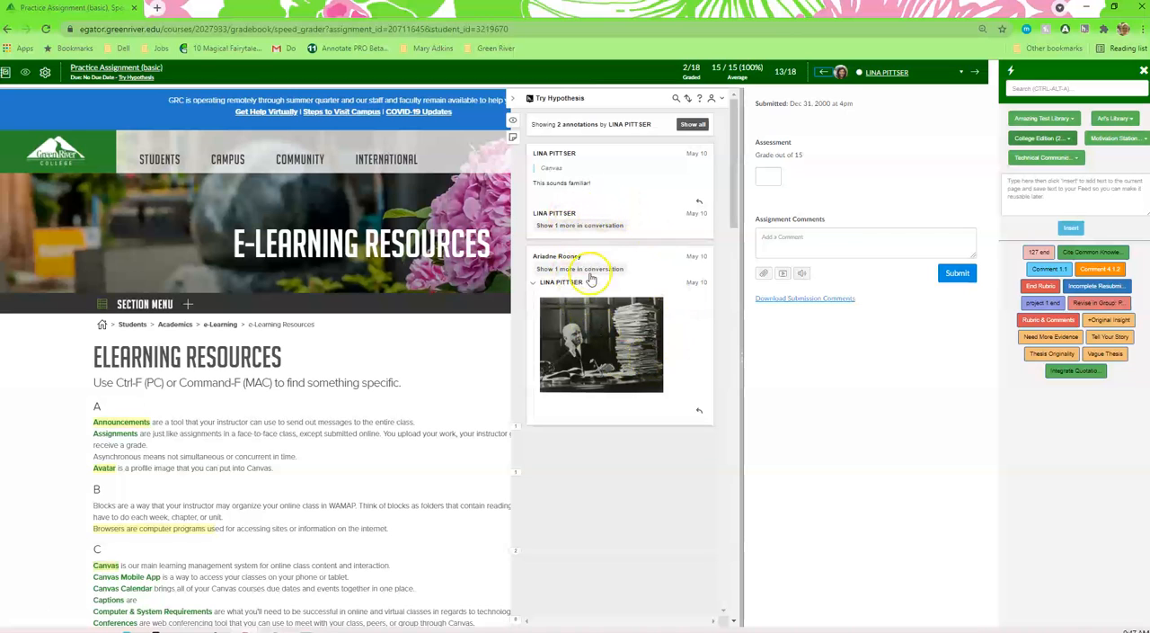
Step: Reload the SpeedGrader page and try to open the current student's feedback detail in Annotate PRO
{"action": "left_click", "coordinate": [47, 30]}
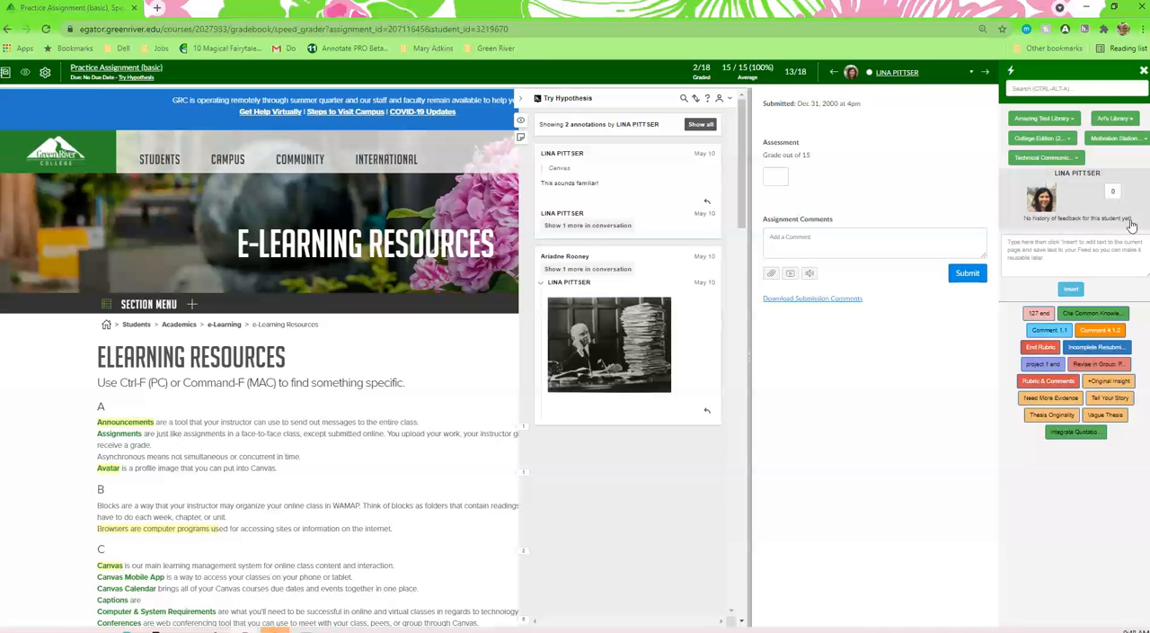
{"action": "left_click", "coordinate": [1117, 193]}
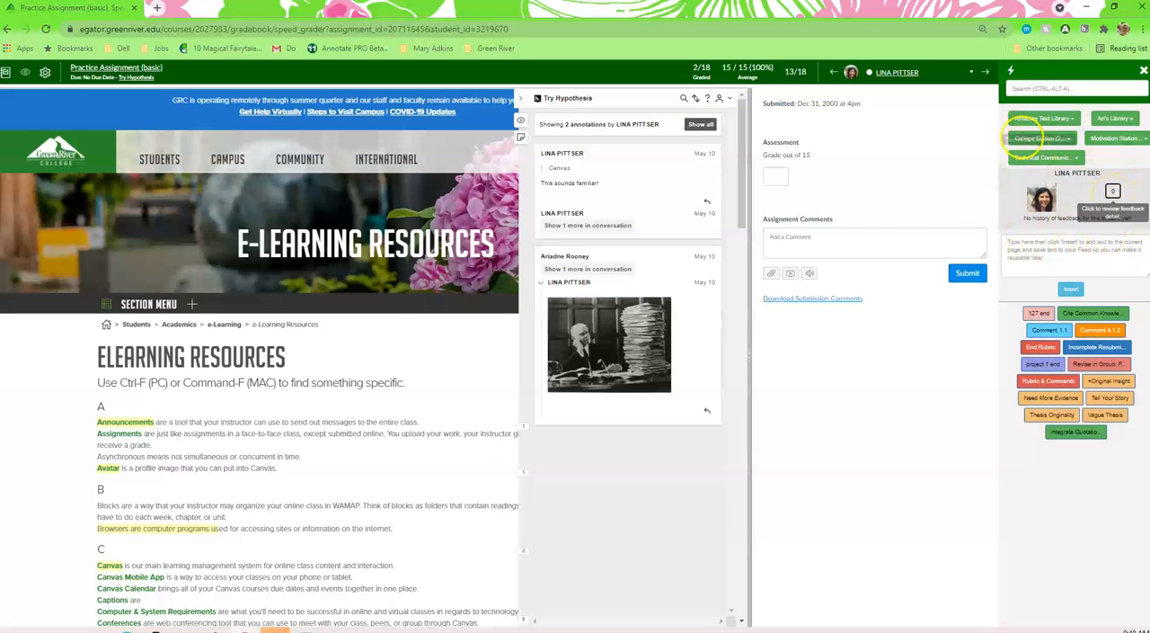
Step: Advance through the remaining students until the list wraps around to the first student's submission
{"action": "left_click", "coordinate": [988, 76]}
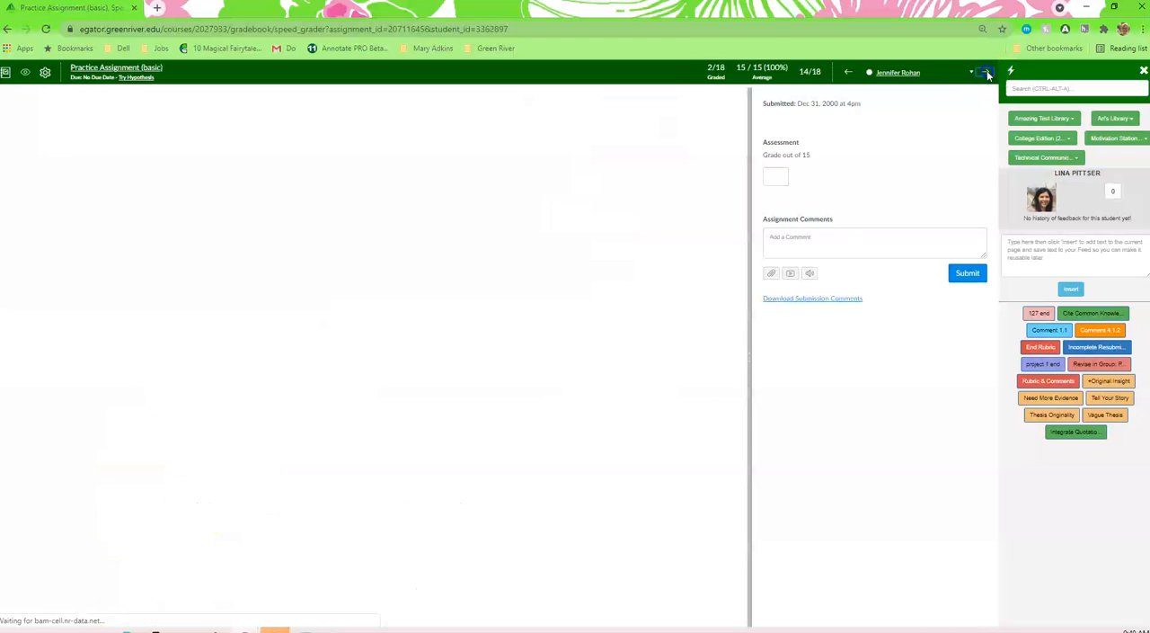
{"action": "left_click", "coordinate": [988, 76]}
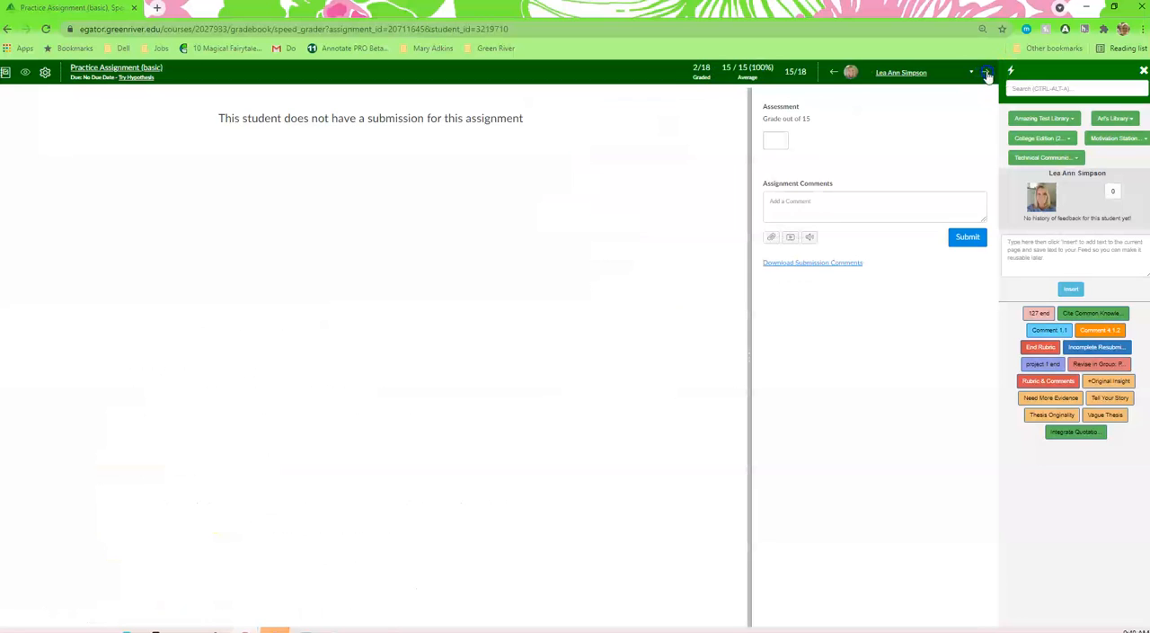
{"action": "left_click", "coordinate": [988, 77]}
{"action": "left_click", "coordinate": [988, 76]}
{"action": "left_click", "coordinate": [988, 77]}
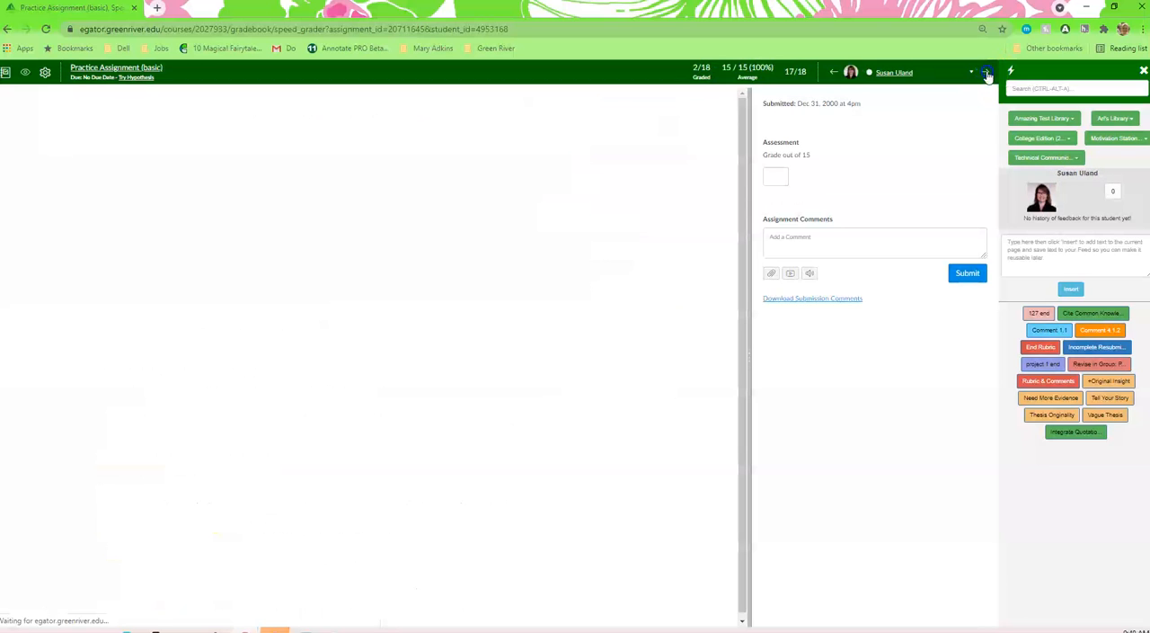
{"action": "left_click", "coordinate": [988, 77]}
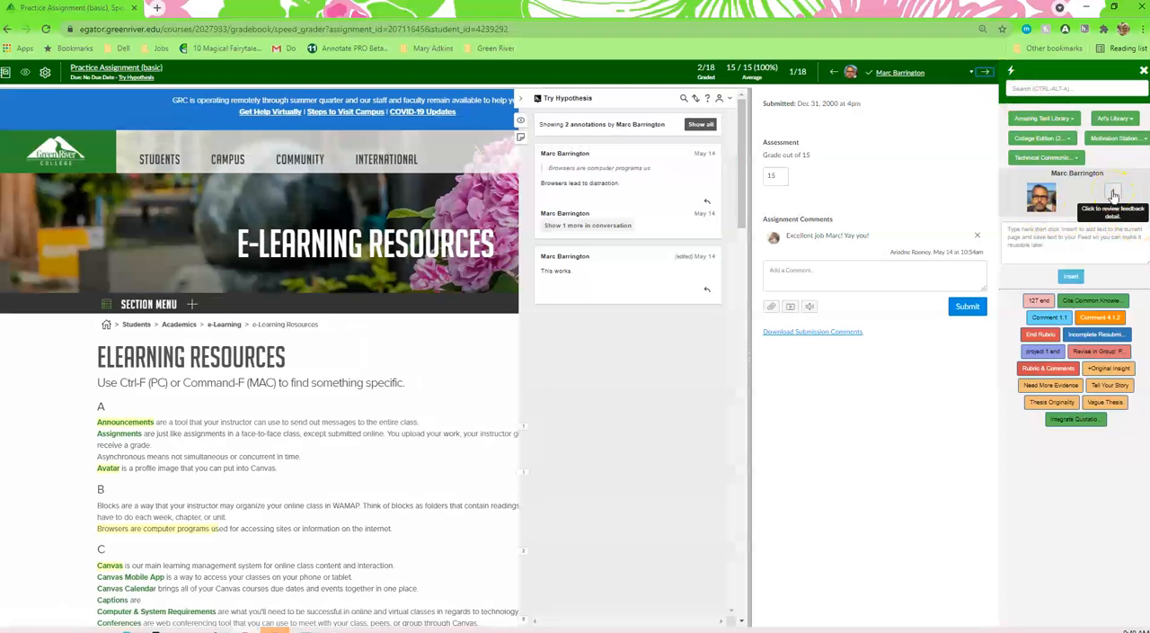
Step: Open the first student's feedback history, place it over the submission, and review the usage charts and comment list
{"action": "left_click", "coordinate": [1115, 195]}
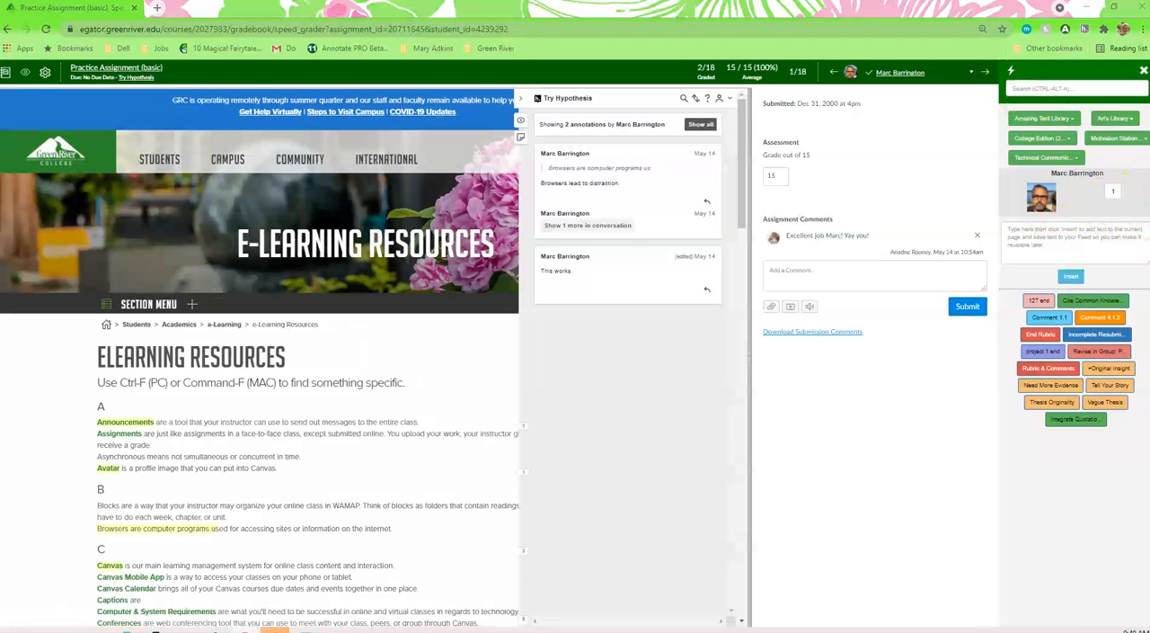
{"action": "left_click_drag", "start_coordinate": [1149, 229], "coordinate": [583, 127]}
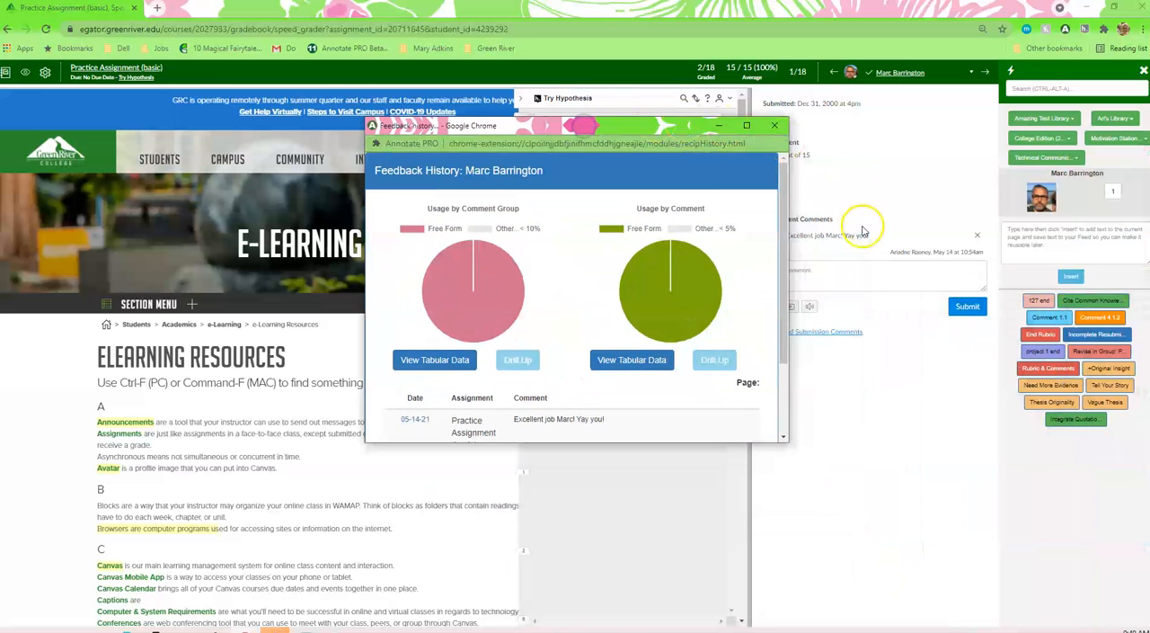
{"action": "left_click_drag", "start_coordinate": [789, 239], "coordinate": [789, 310]}
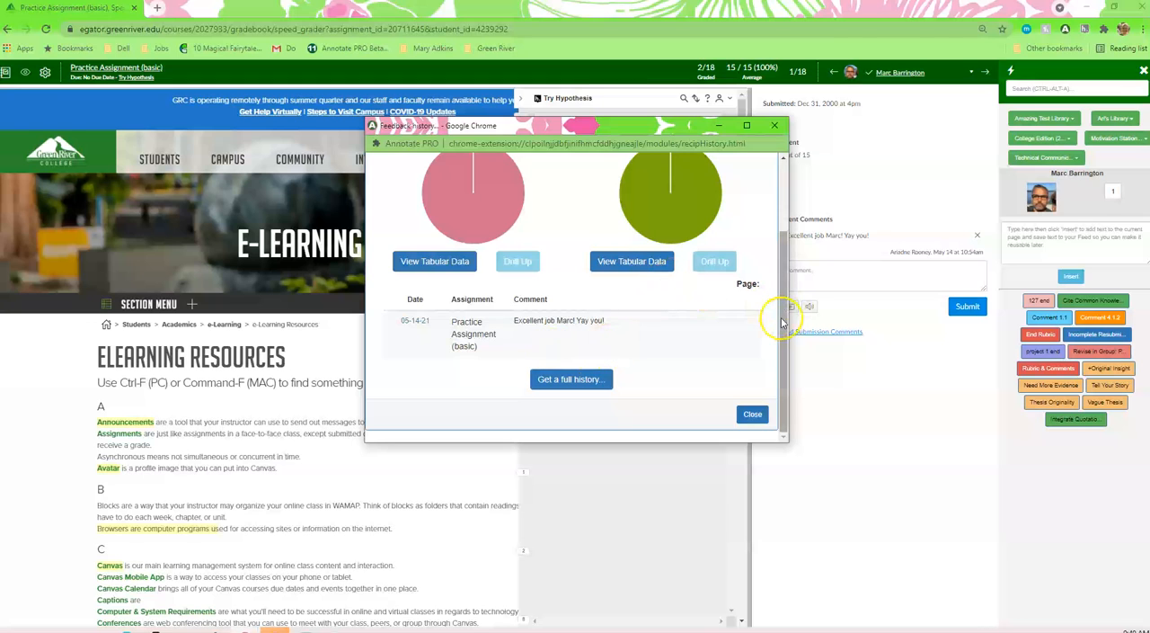
{"action": "left_click_drag", "start_coordinate": [785, 314], "coordinate": [778, 293]}
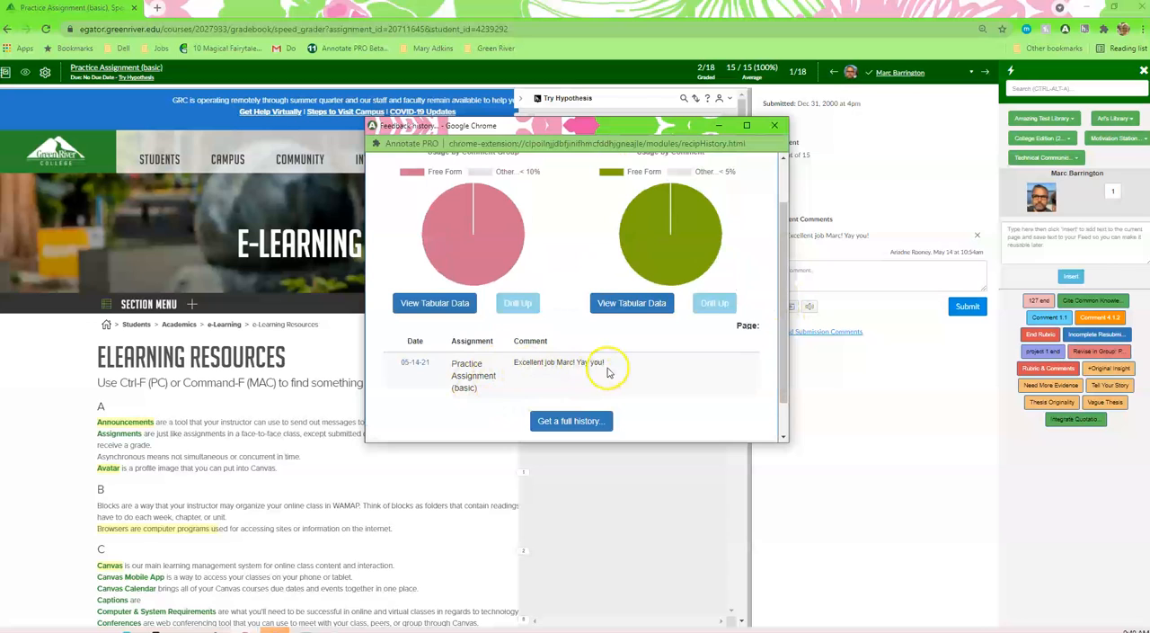
{"action": "left_click_drag", "start_coordinate": [778, 314], "coordinate": [787, 396]}
{"action": "left_click", "coordinate": [753, 414]}
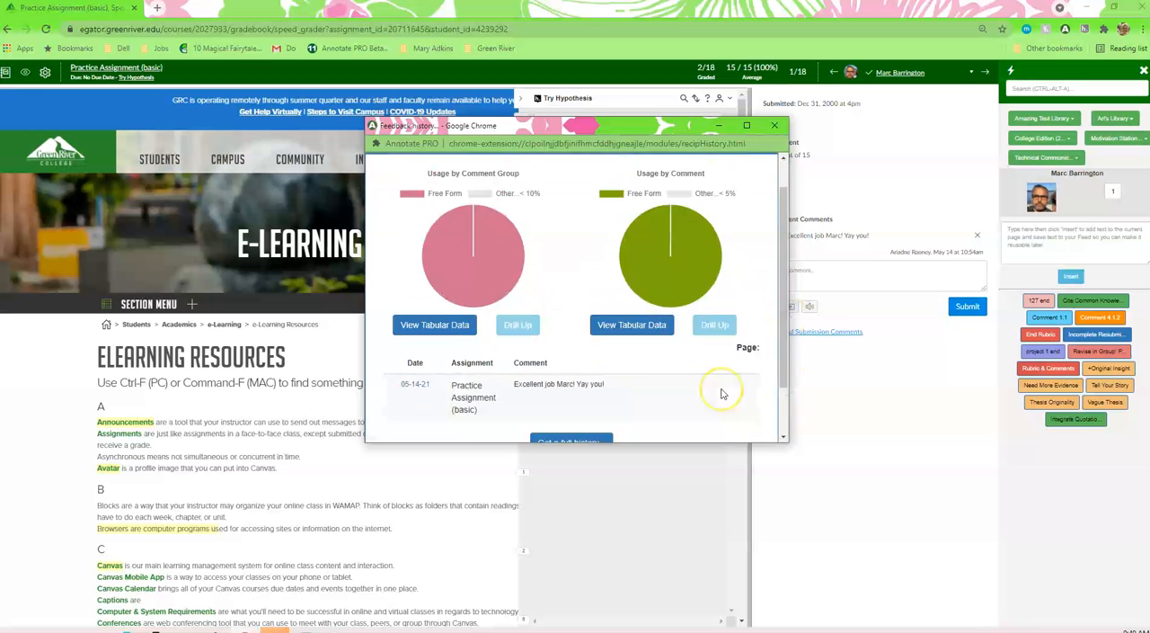
Step: View the tabular data for usage by comment group and by comment in the maximized feedback history, and close the history
{"action": "left_click", "coordinate": [443, 366]}
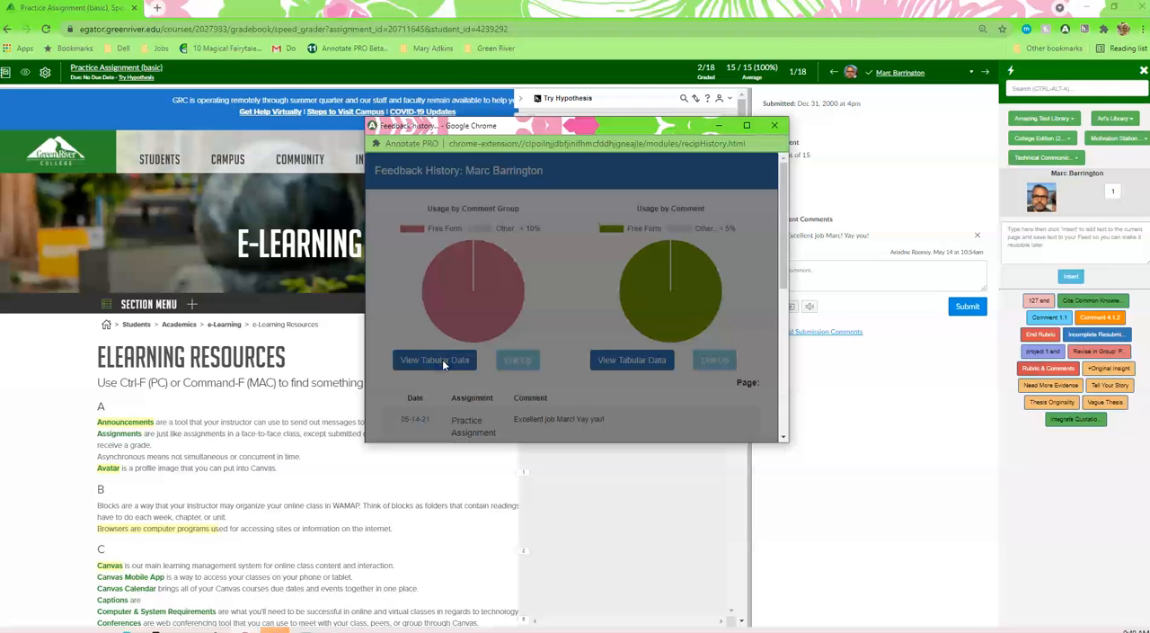
{"action": "left_click", "coordinate": [746, 125]}
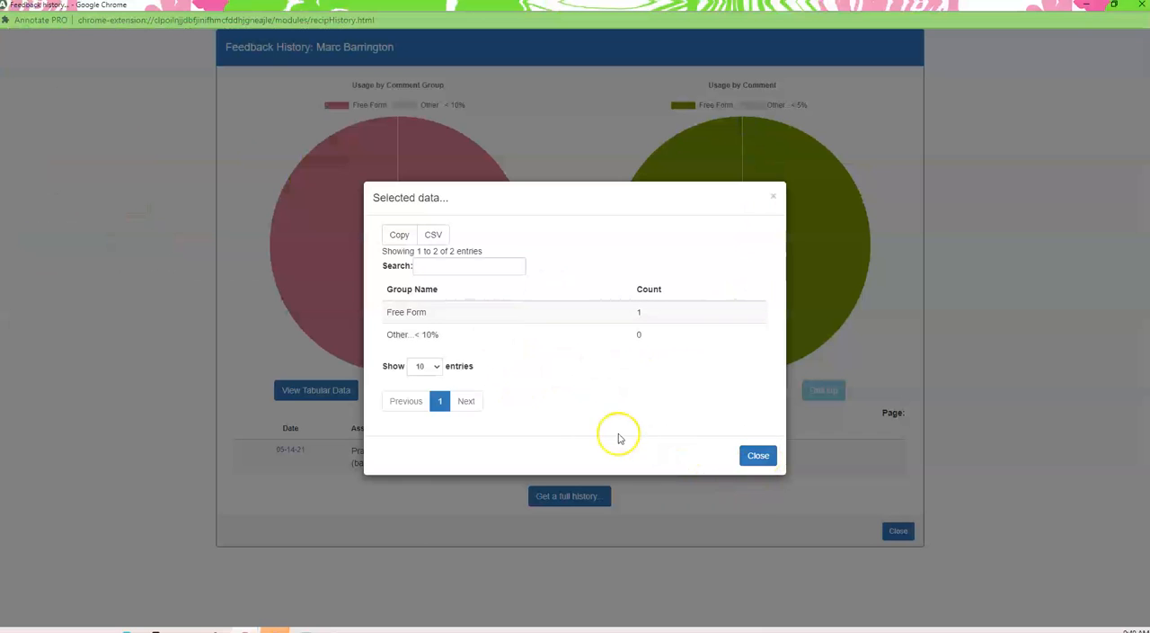
{"action": "left_click", "coordinate": [760, 456]}
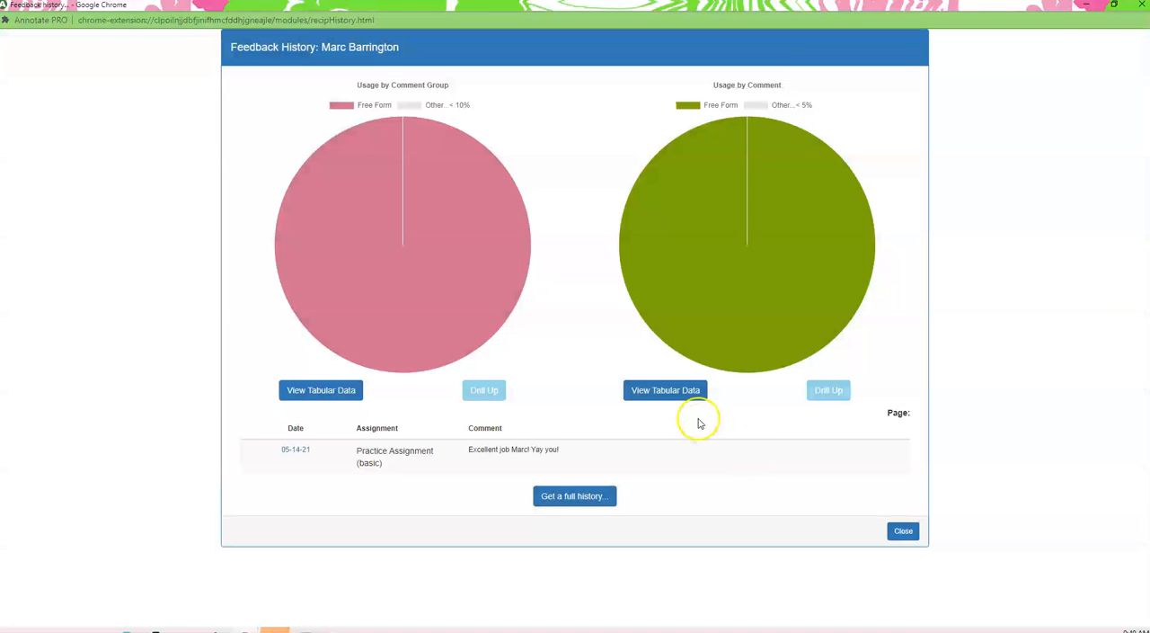
{"action": "left_click", "coordinate": [676, 392]}
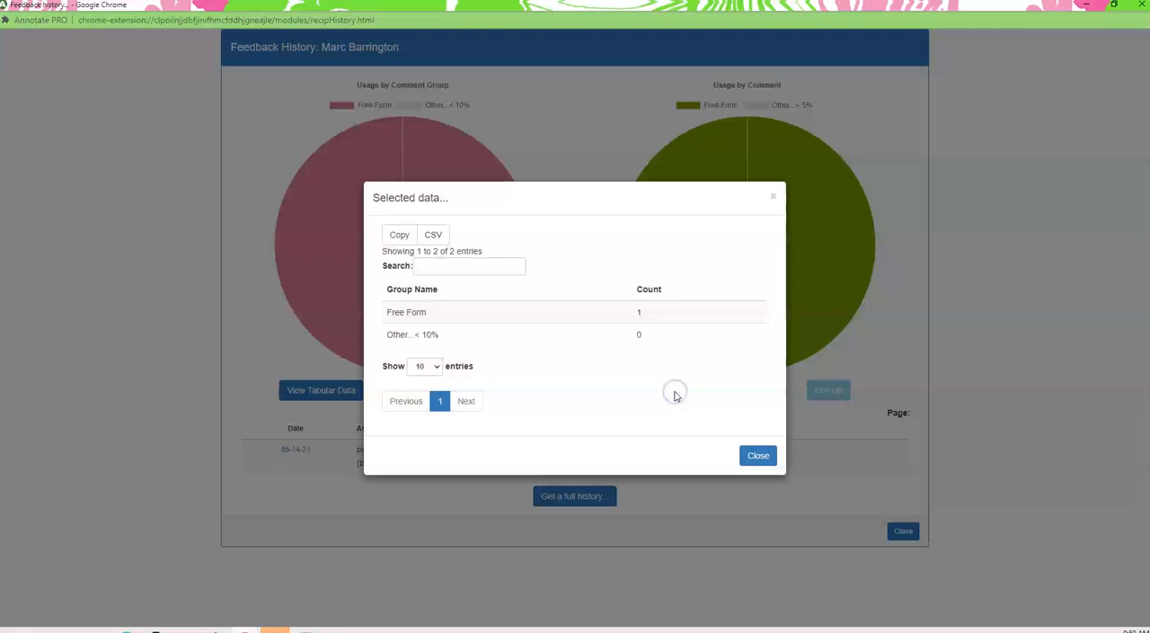
{"action": "left_click", "coordinate": [759, 456]}
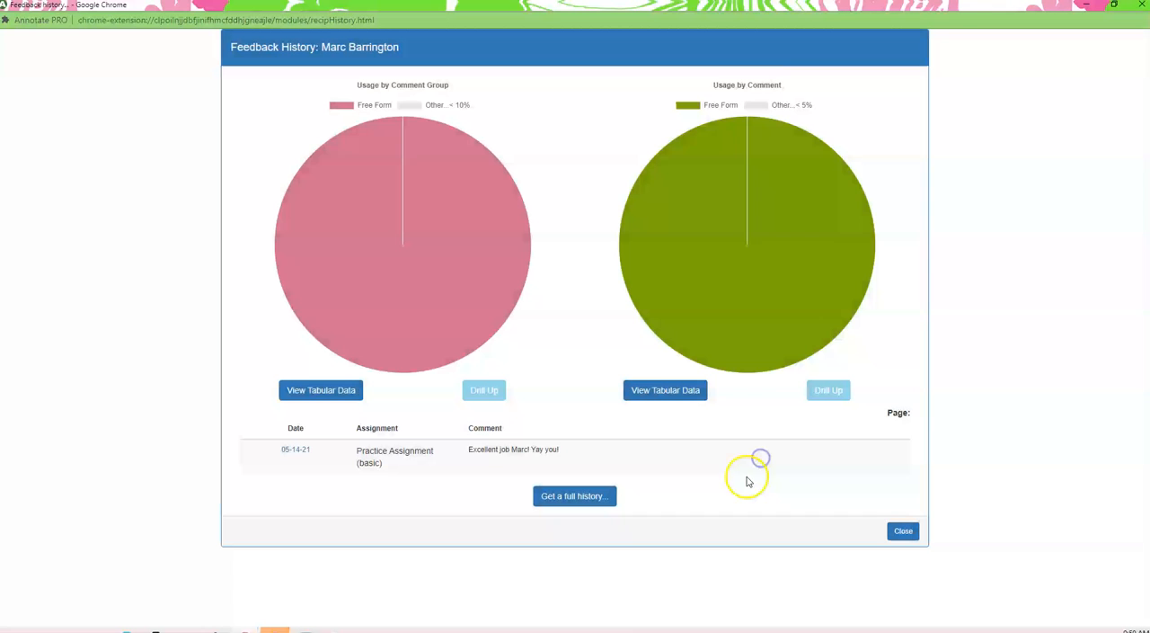
{"action": "left_click", "coordinate": [903, 530]}
{"action": "left_click", "coordinate": [1012, 505]}
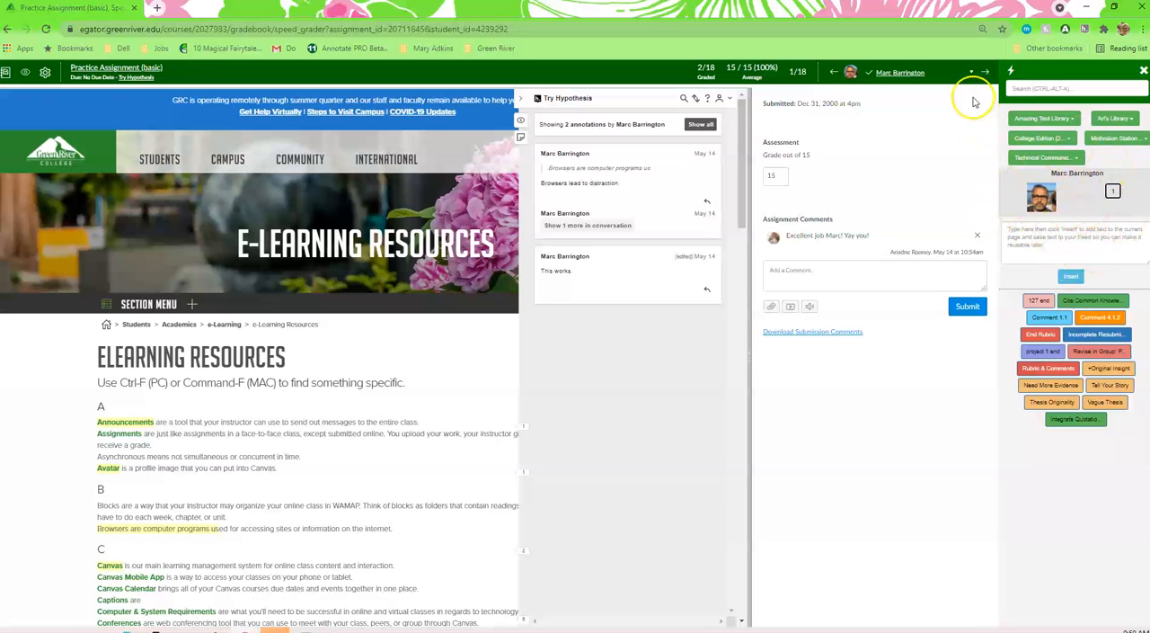
Step: Go to the next student's submission, number 2 of 18
{"action": "left_click", "coordinate": [985, 72]}
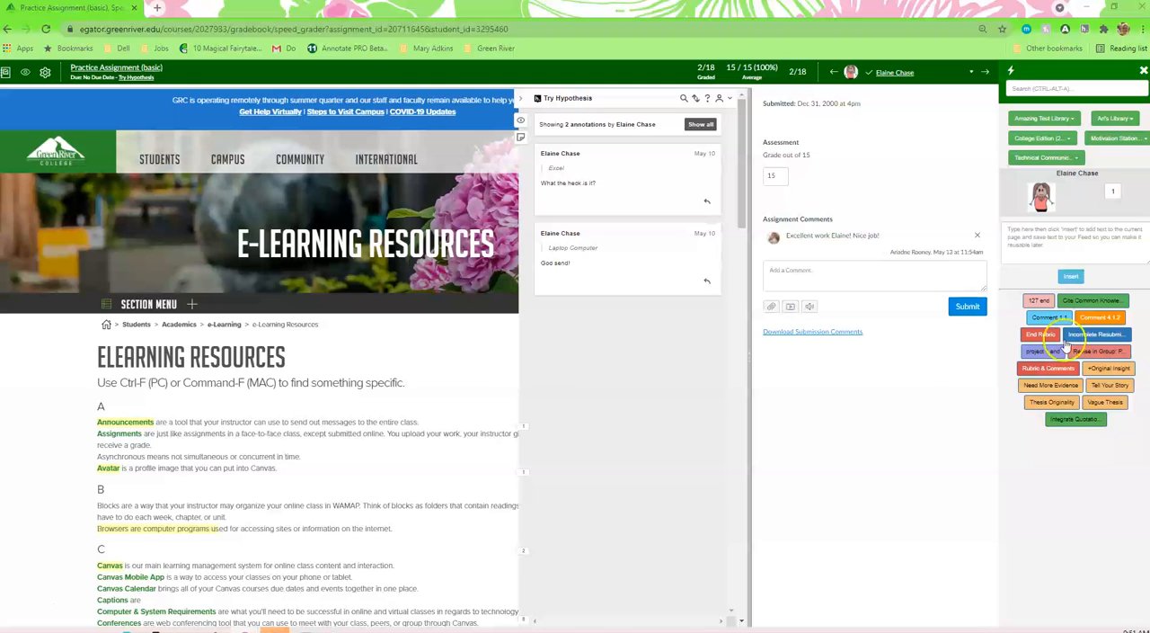
{"action": "left_click", "coordinate": [31, 611]}
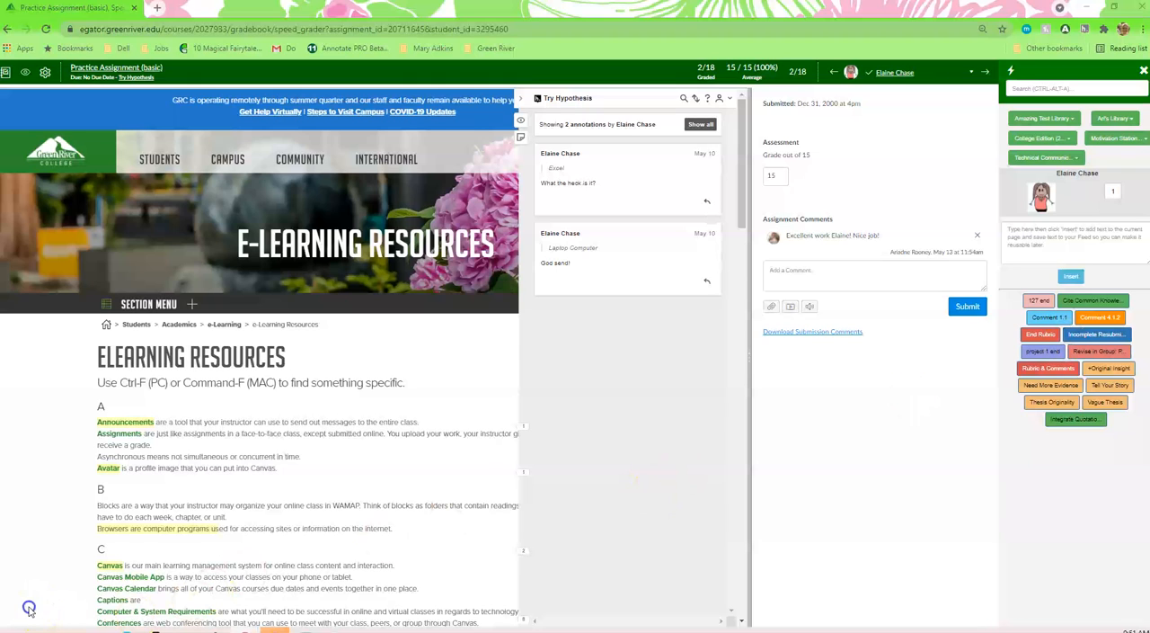